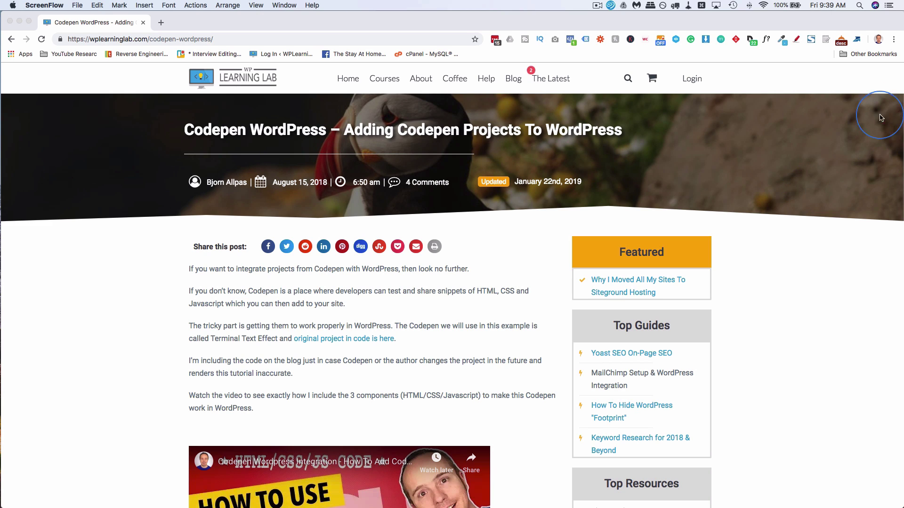
Run SEO Minion's on-page analysis of the Codepen post and check the missing-description warning.
click(842, 42)
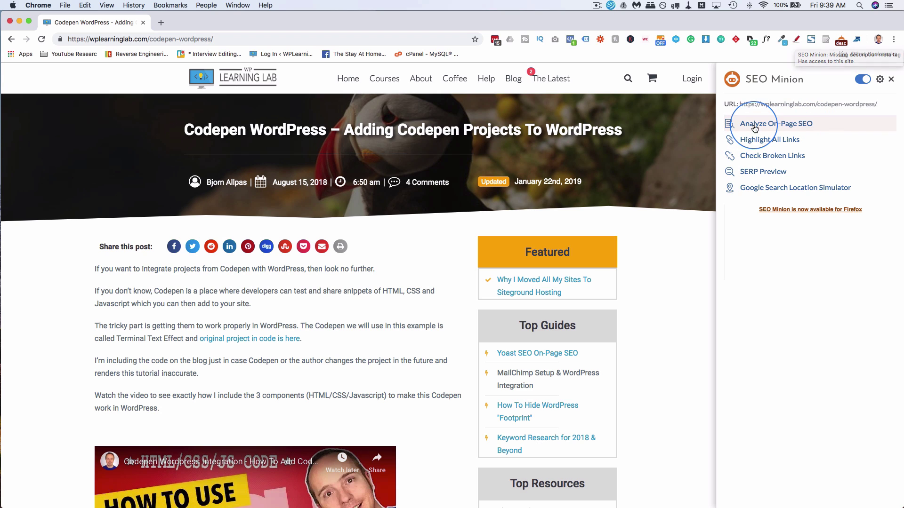
click(768, 125)
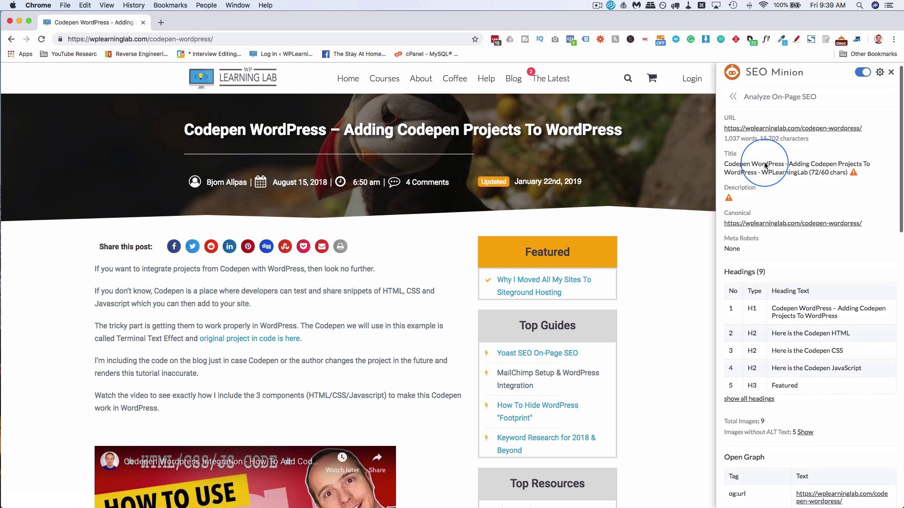
scroll(729, 160, down, 1)
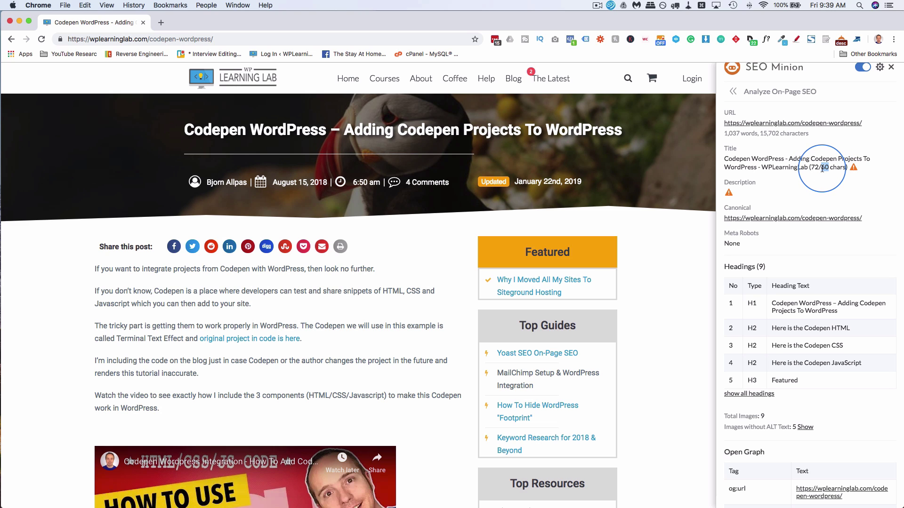
drag(818, 168, 814, 168)
scroll(753, 181, down, 1)
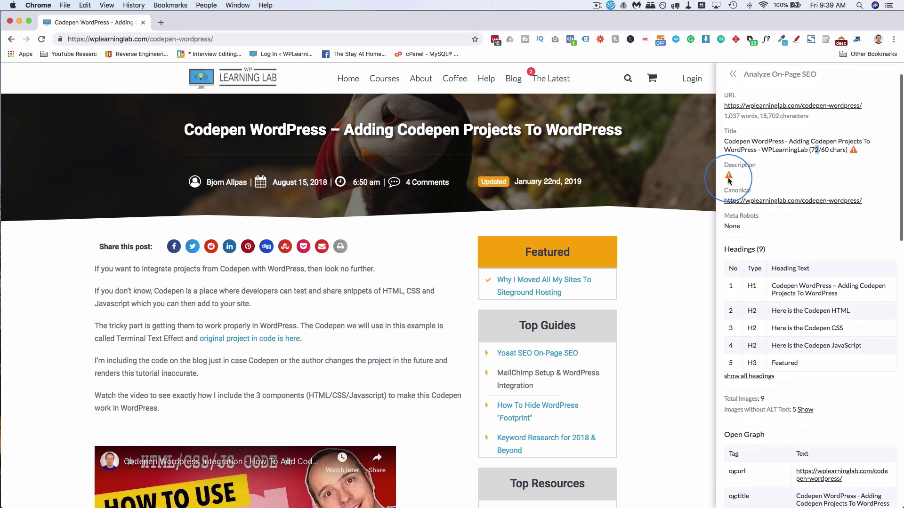
mouse_move(730, 177)
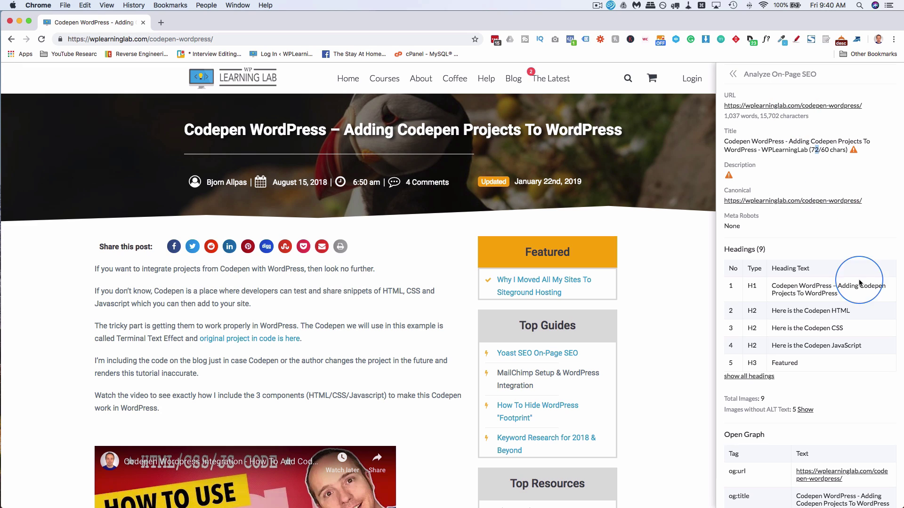
scroll(833, 270, down, 5)
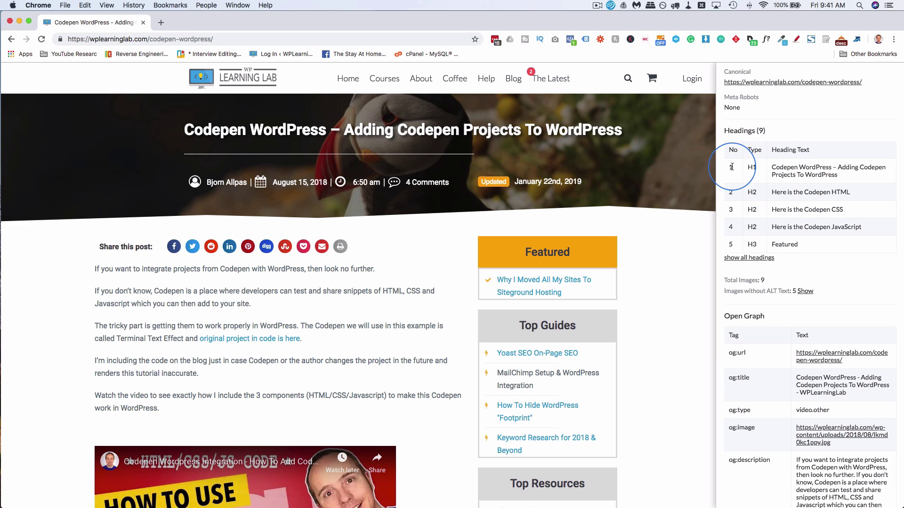
scroll(758, 168, up, 3)
scroll(757, 168, up, 3)
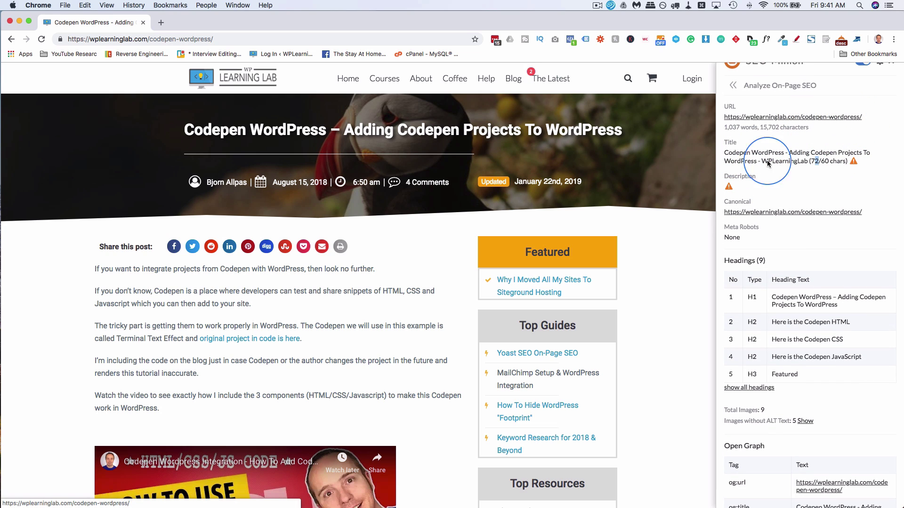
scroll(775, 215, down, 3)
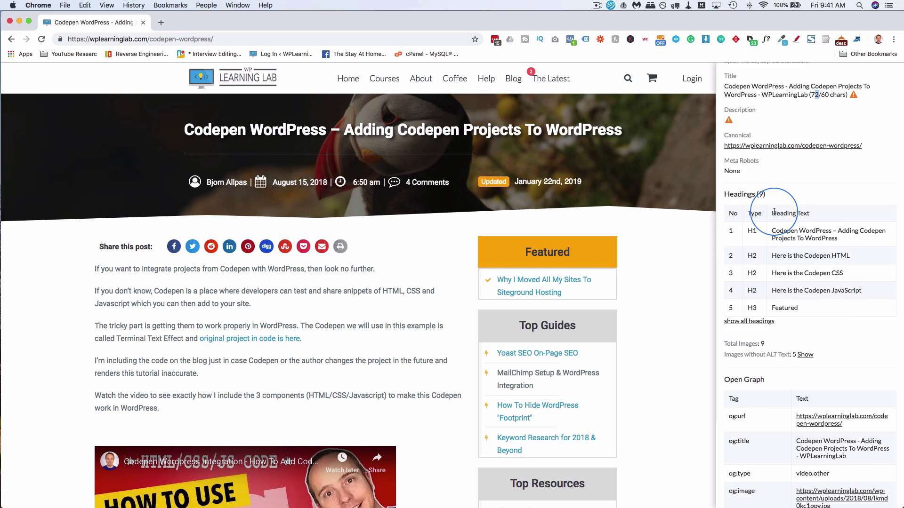
scroll(773, 212, down, 3)
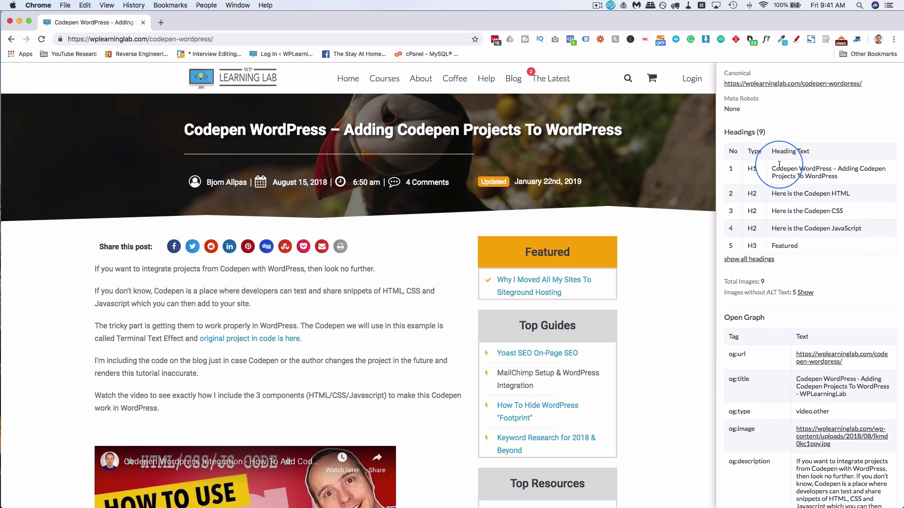
scroll(763, 165, down, 2)
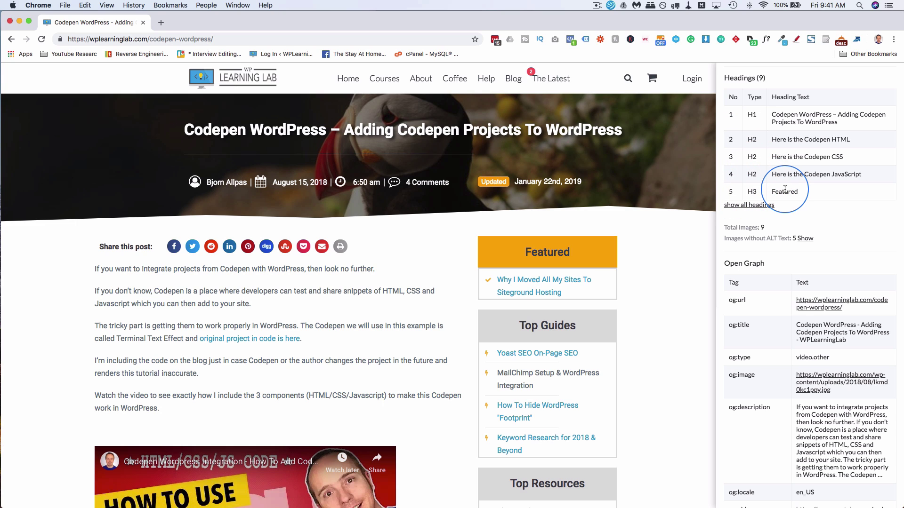
scroll(785, 188, down, 3)
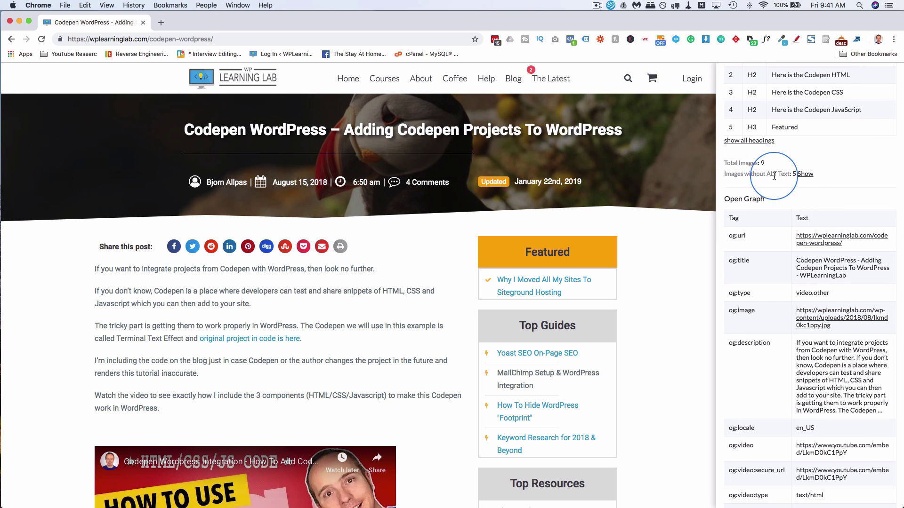
click(805, 175)
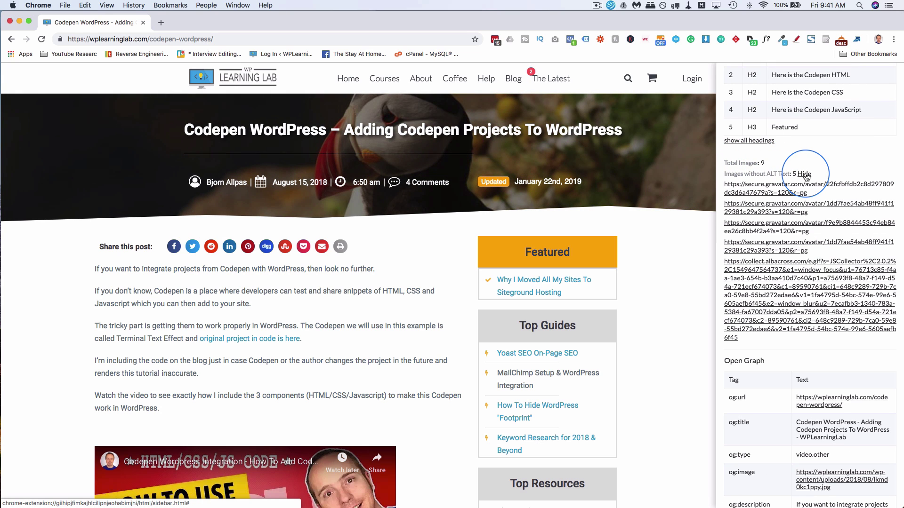
mouse_move(803, 185)
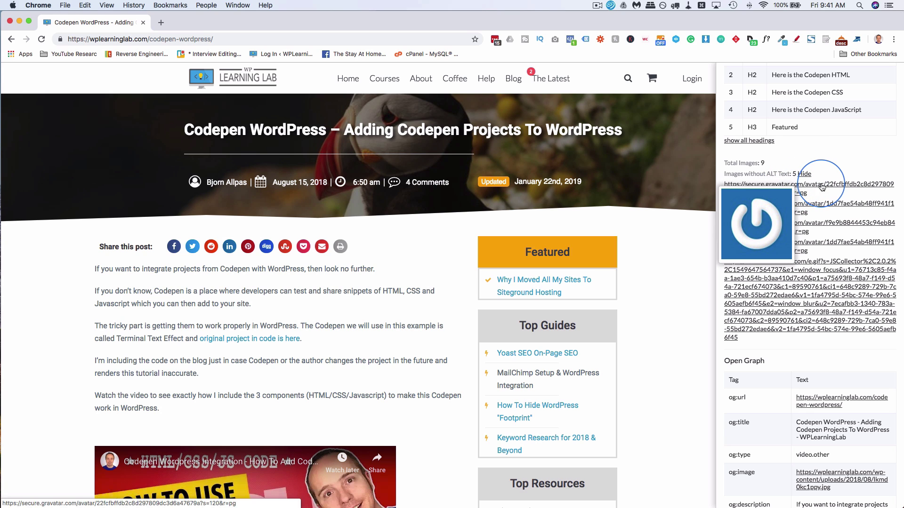
mouse_move(797, 200)
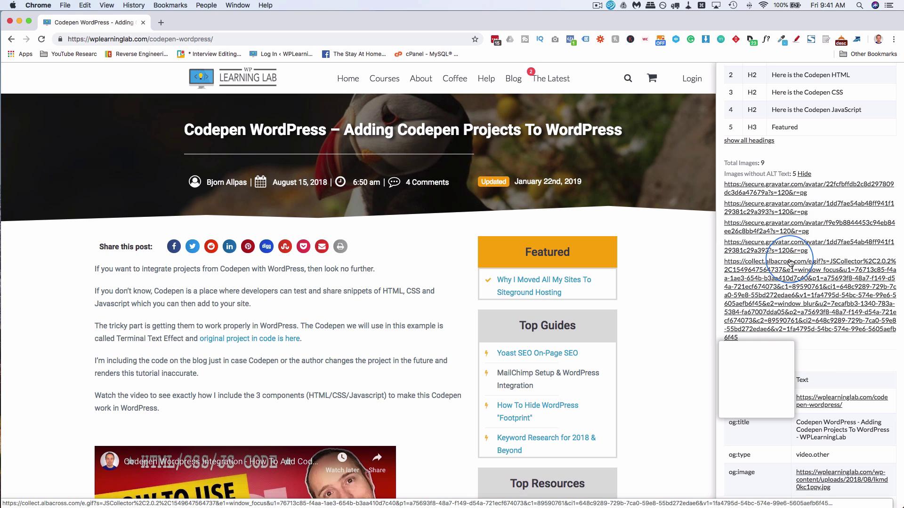
click(804, 173)
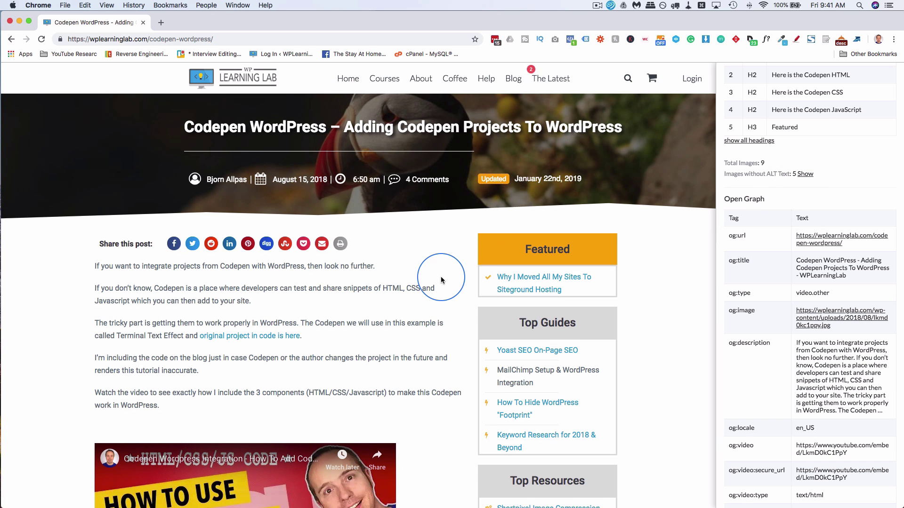
scroll(438, 278, down, 10)
scroll(441, 280, down, 15)
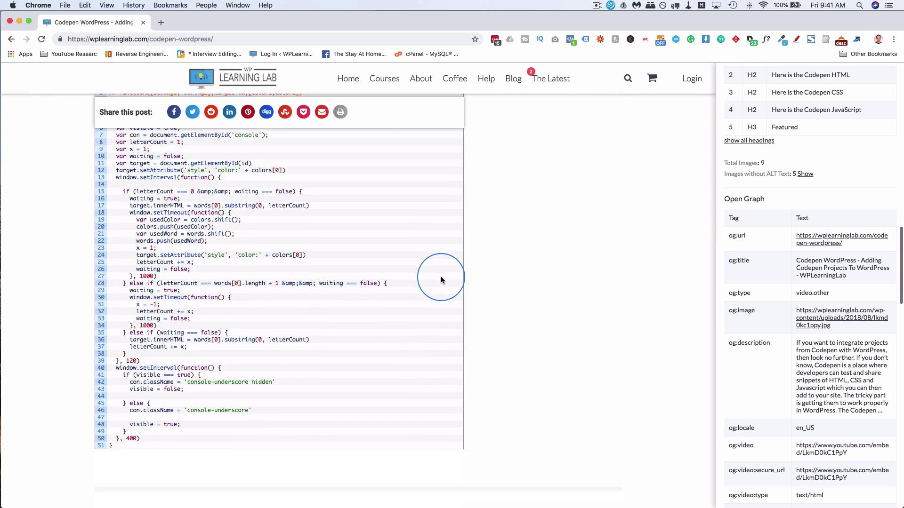
scroll(441, 278, up, 20)
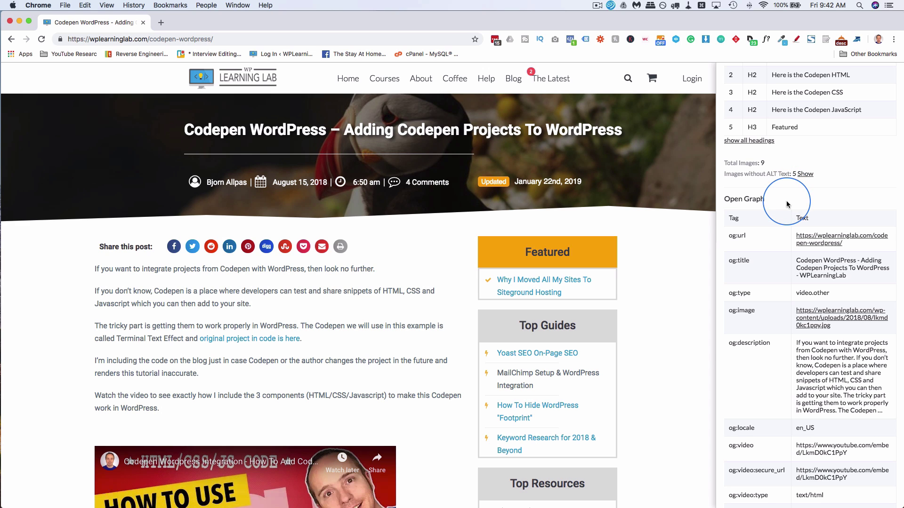
Review the report's headings, image ALT counts, Open Graph and Twitter tags, highlighting og:description.
scroll(782, 260, down, 3)
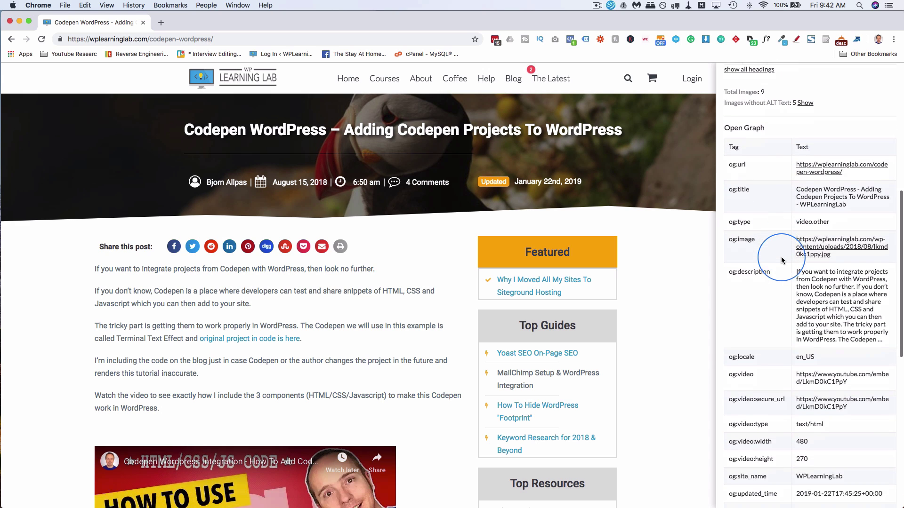
scroll(782, 260, down, 2)
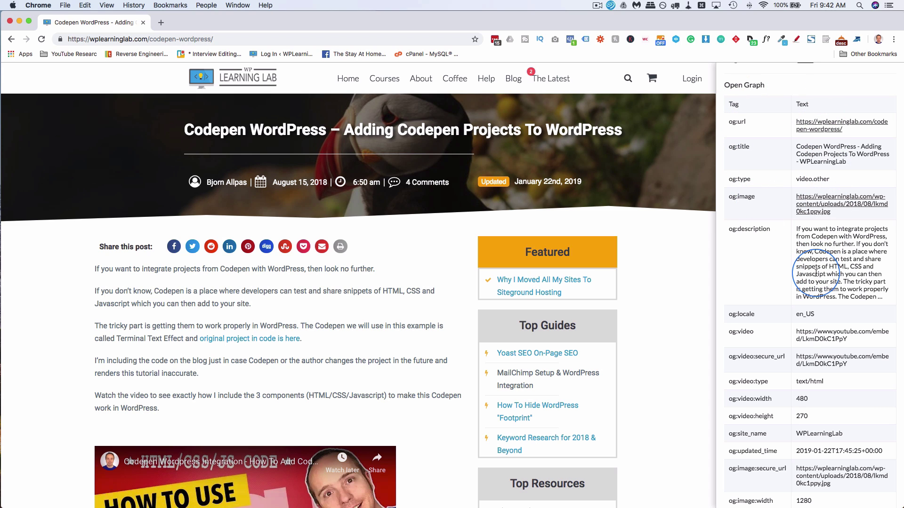
scroll(816, 273, down, 1)
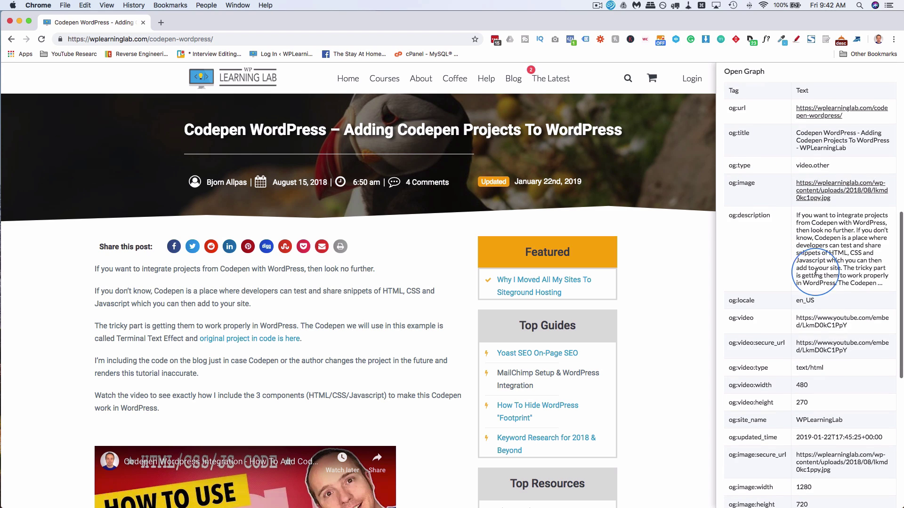
drag(797, 216, 848, 298)
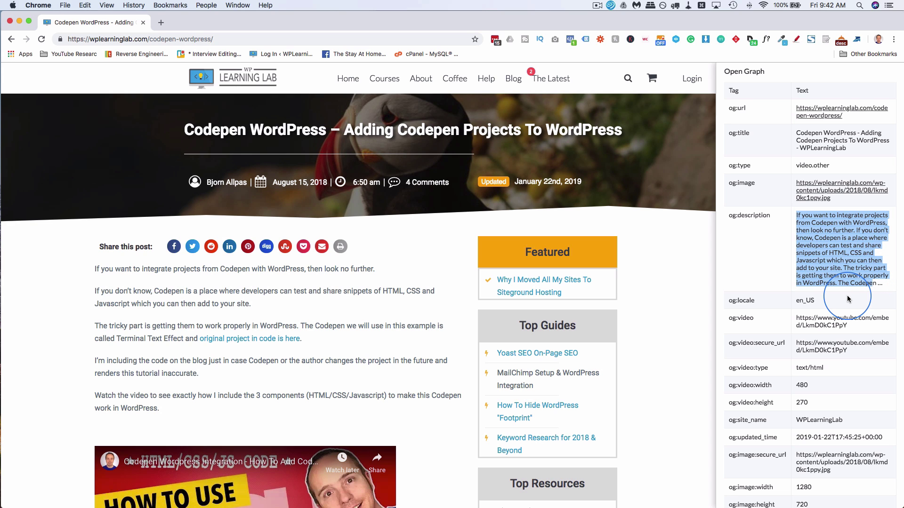
scroll(829, 294, down, 5)
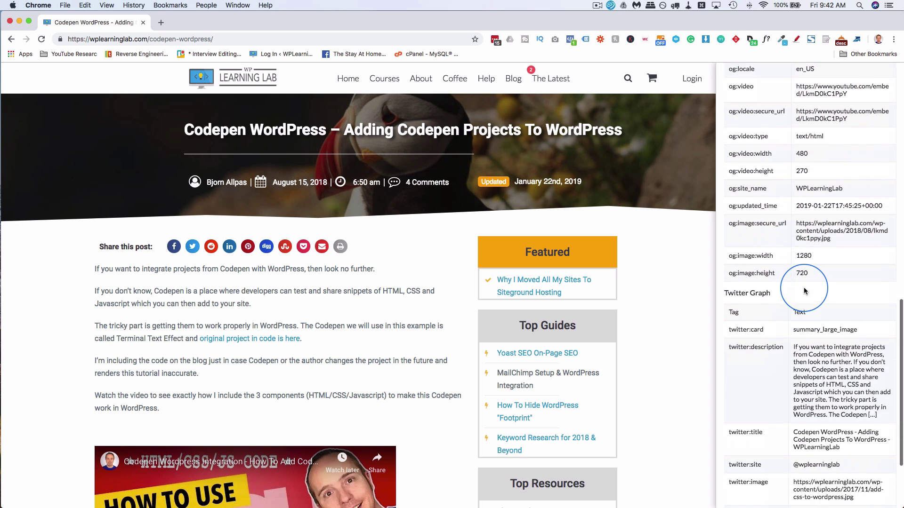
scroll(804, 290, down, 2)
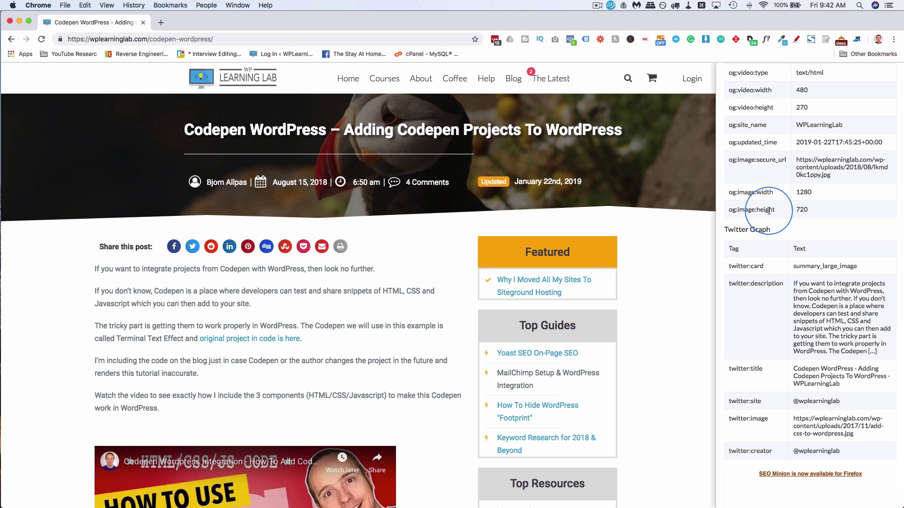
scroll(768, 207, down, 1)
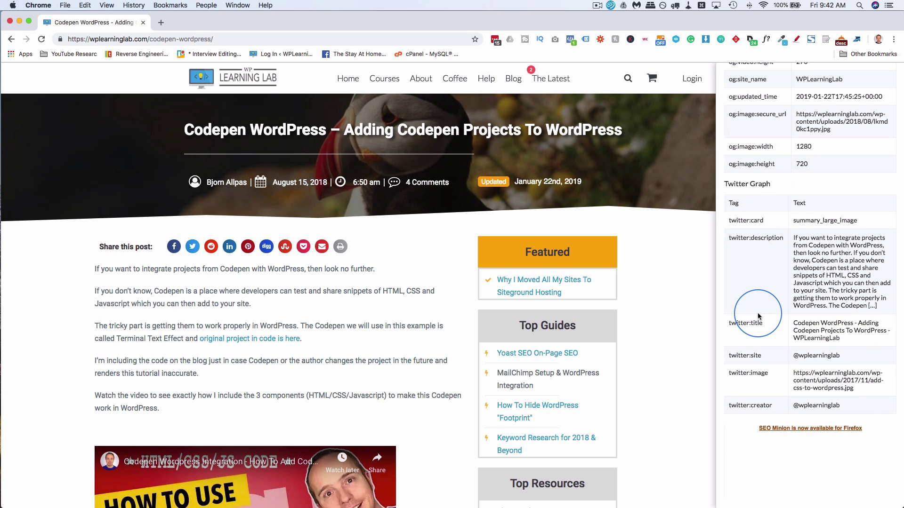
scroll(757, 316, down, 1)
scroll(794, 338, up, 10)
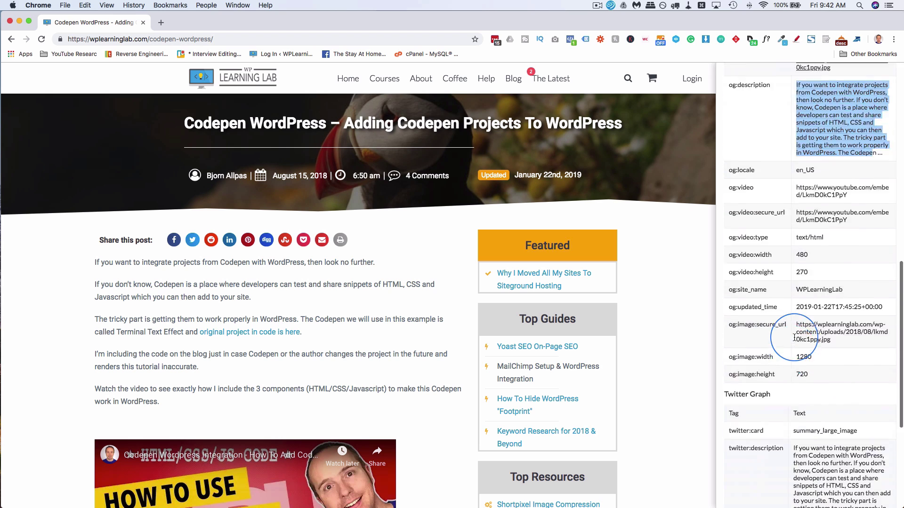
scroll(794, 338, up, 7)
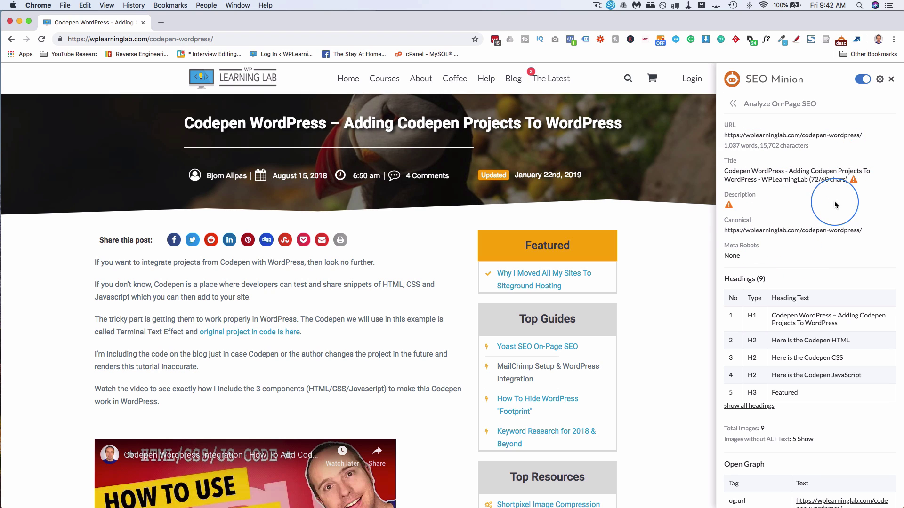
Highlight all 110 links on the post with Highlight All Links.
click(735, 105)
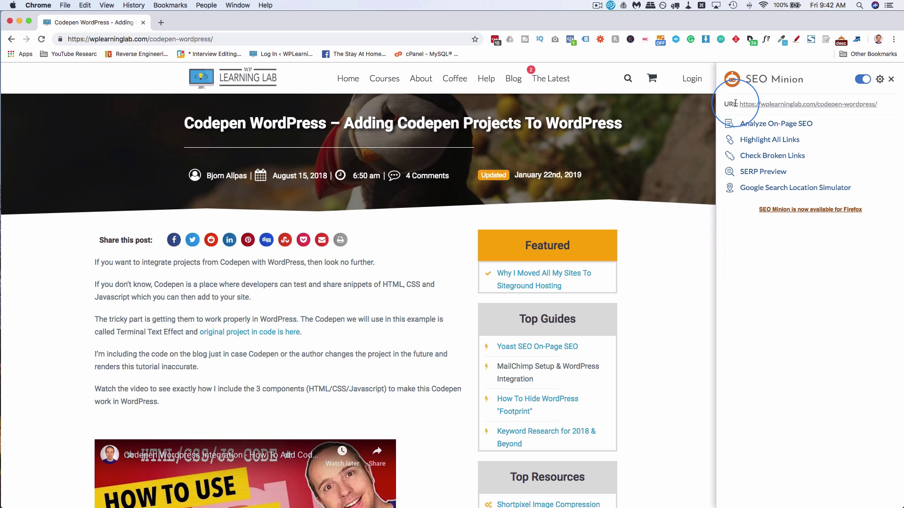
click(749, 144)
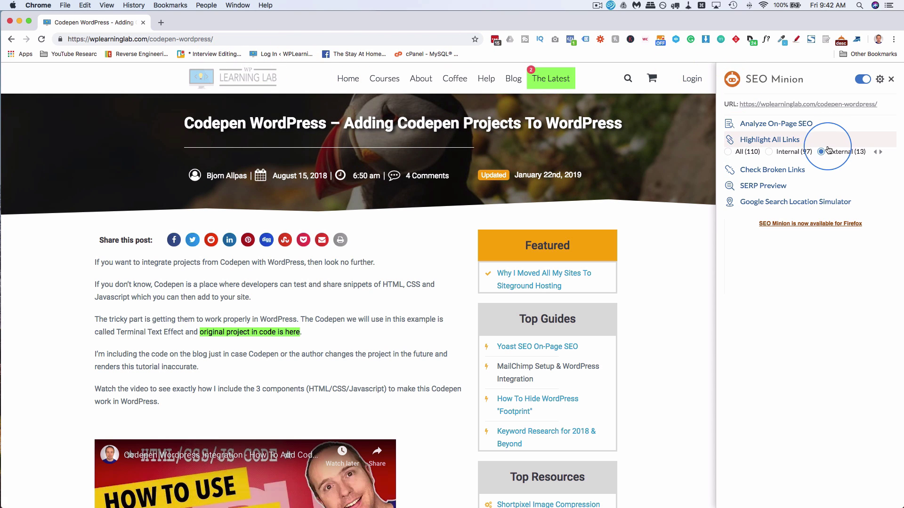
click(728, 152)
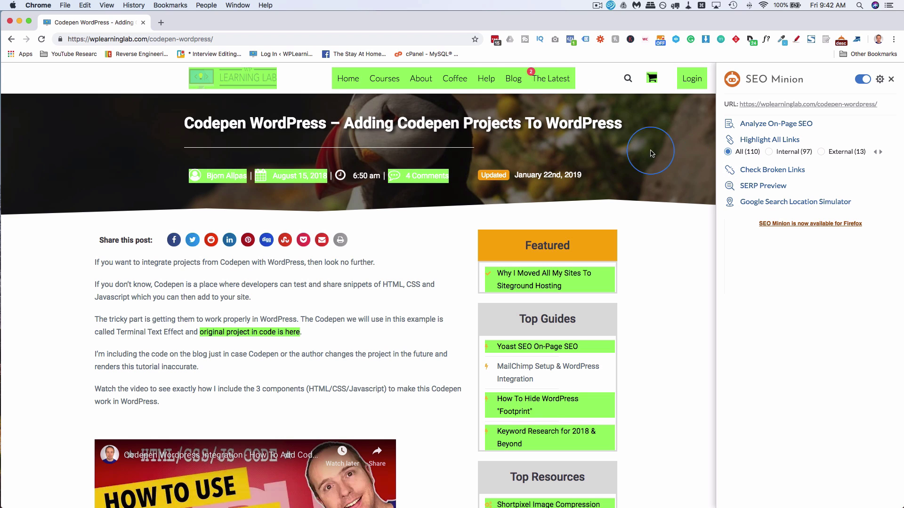
scroll(431, 269, down, 3)
scroll(430, 265, down, 4)
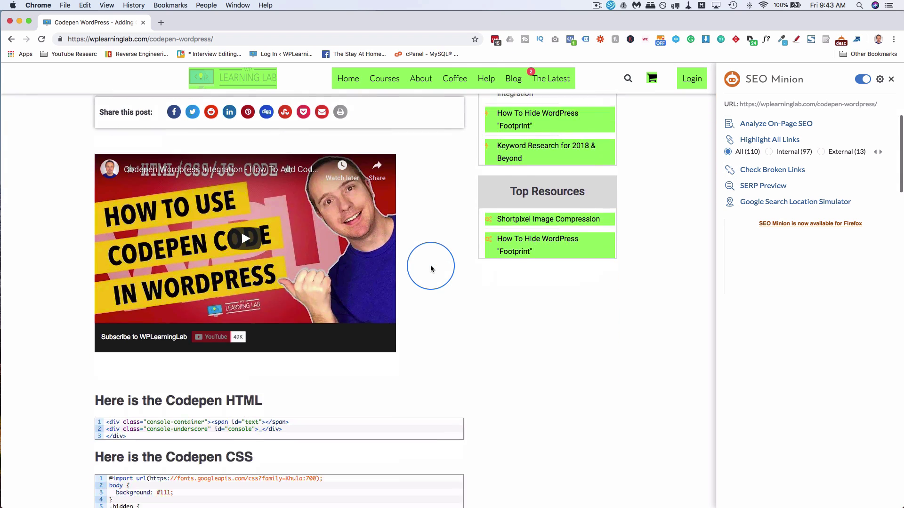
scroll(430, 264, up, 6)
Narrow the highlighting to the 97 internal links, then the 13 external links.
click(770, 153)
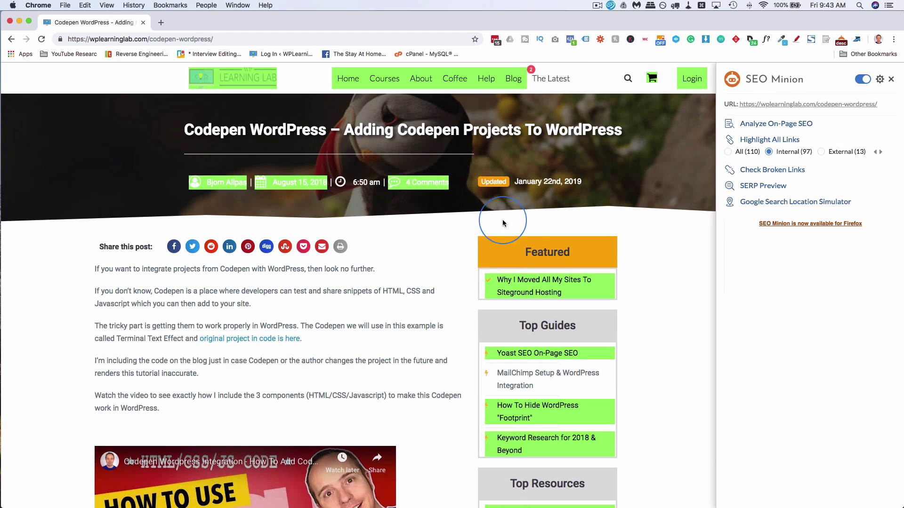
click(820, 152)
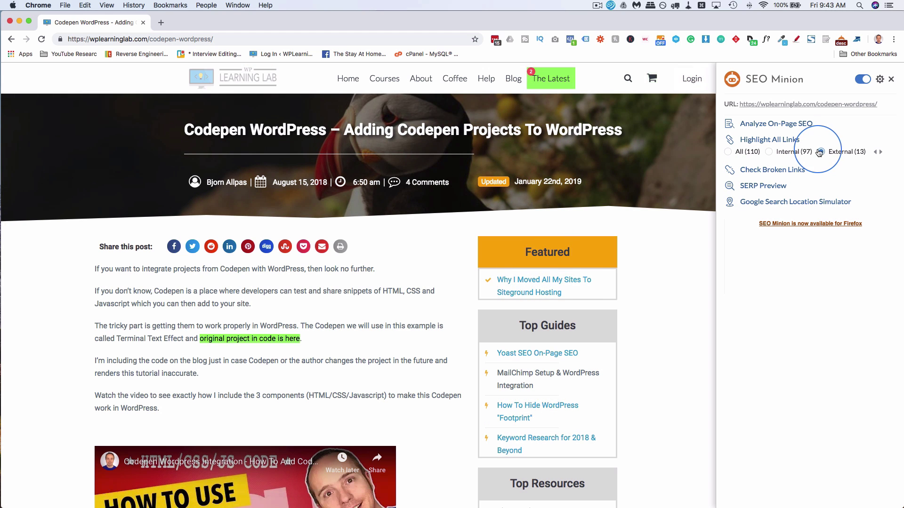
scroll(586, 286, down, 1)
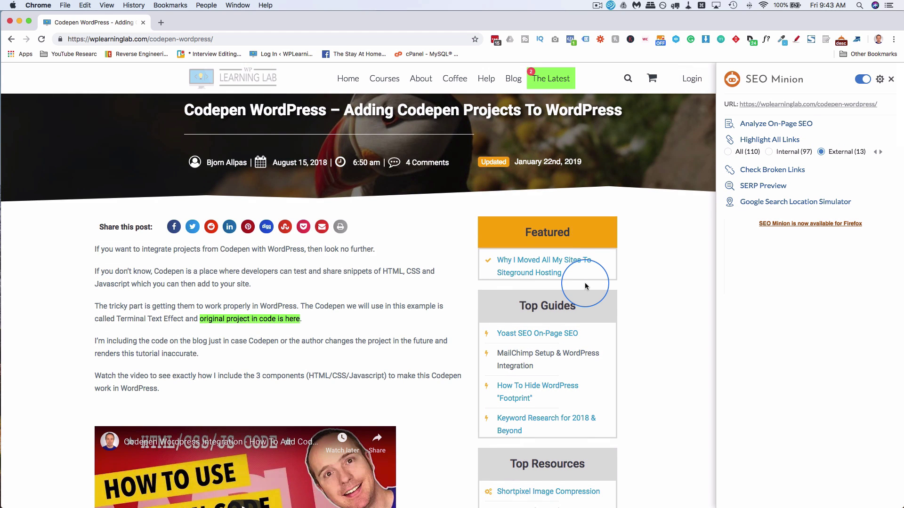
scroll(586, 286, up, 1)
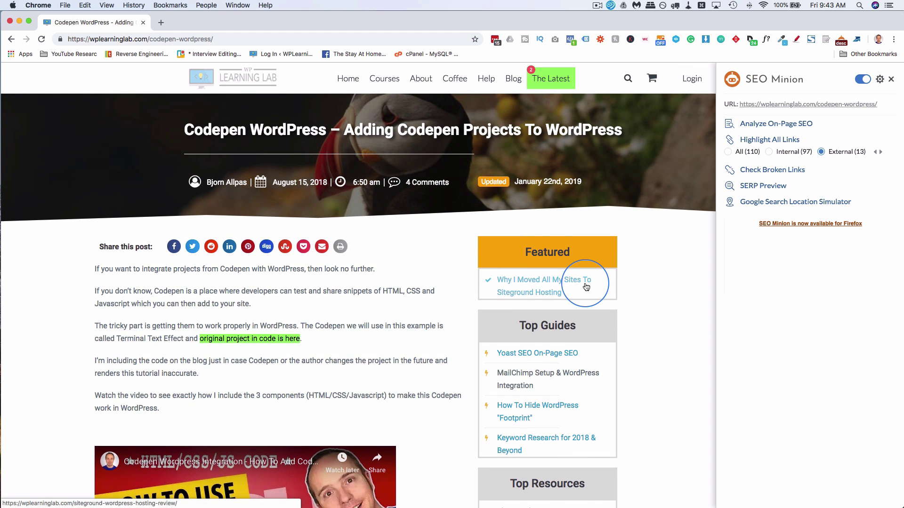
scroll(390, 282, down, 3)
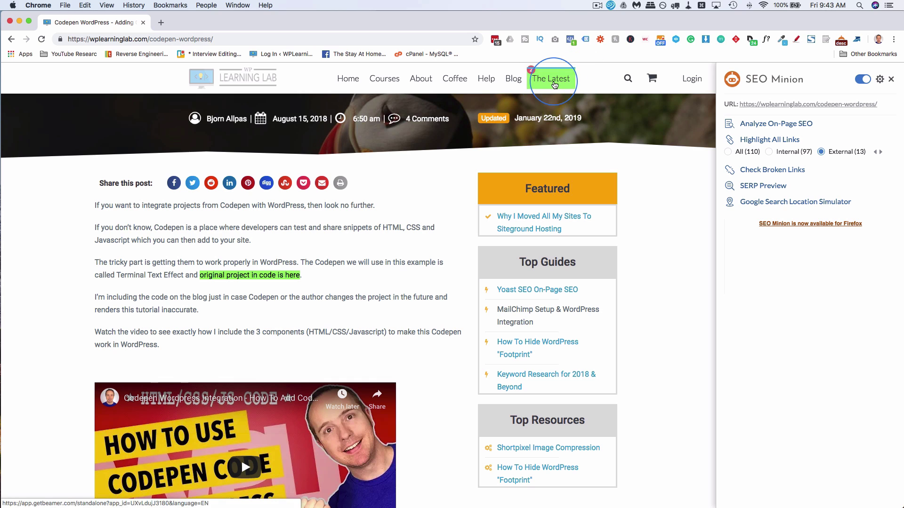
click(555, 85)
click(828, 111)
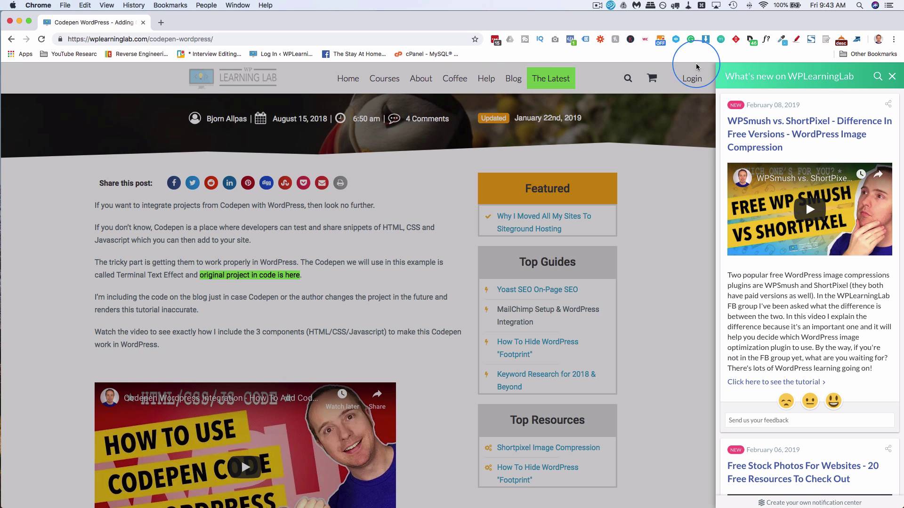
click(891, 77)
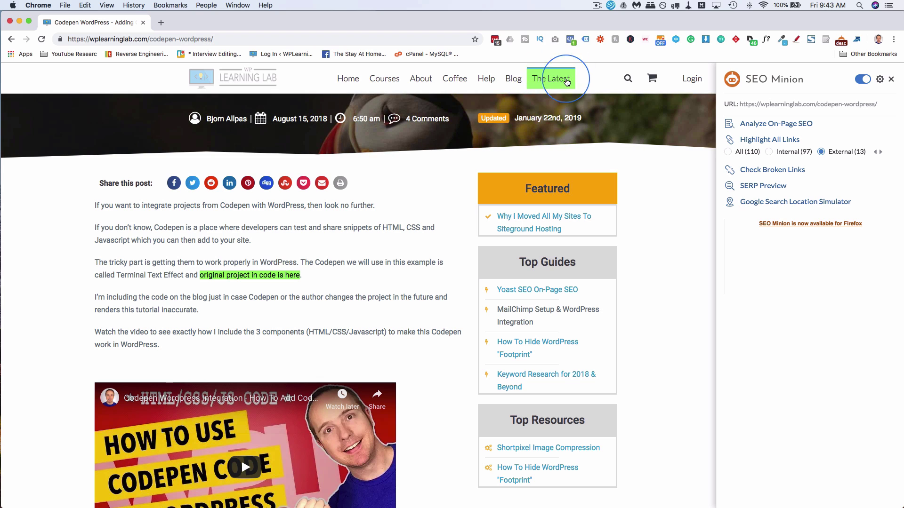
Check the post for broken links: 79 valid, 18 redirects, 1 server error so far.
click(751, 170)
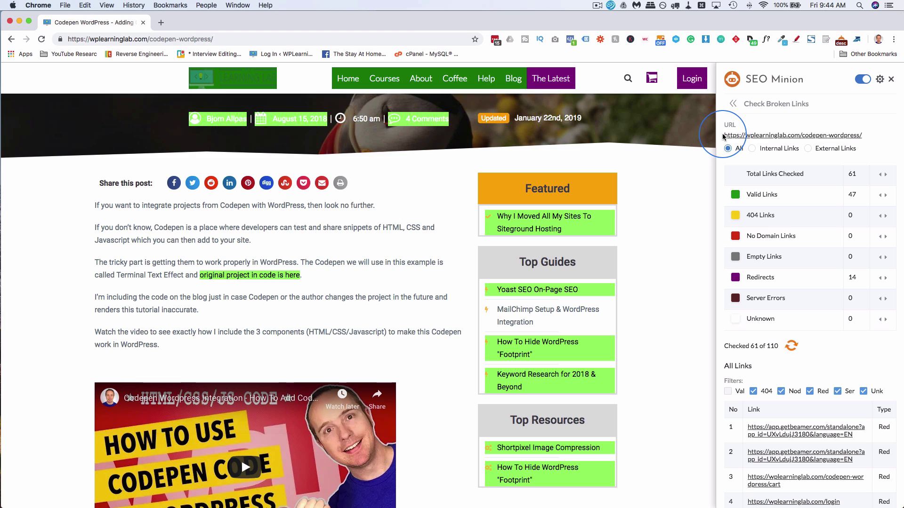
triple_click(869, 136)
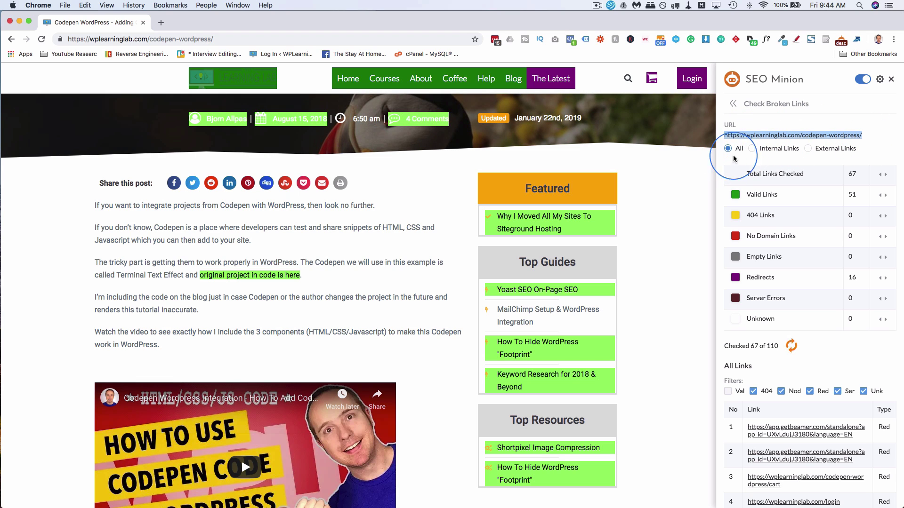
click(729, 143)
drag(863, 136, 803, 137)
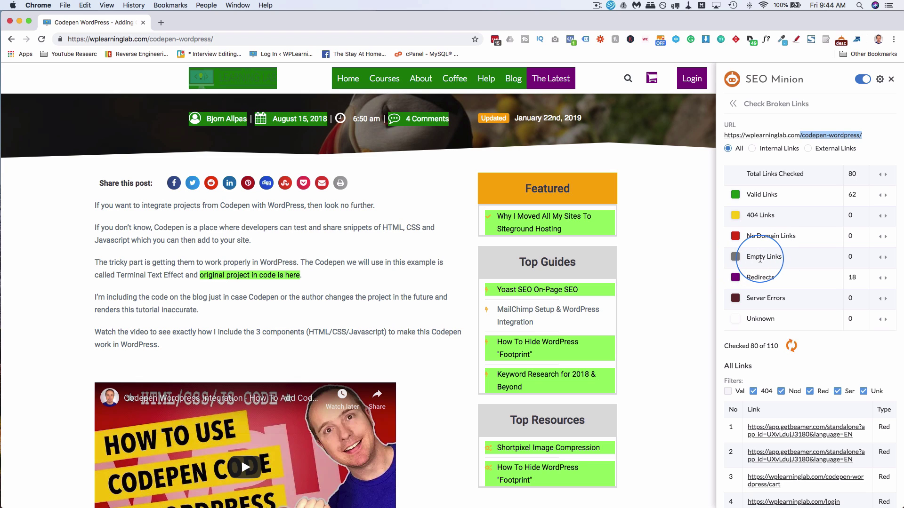
scroll(759, 258, down, 1)
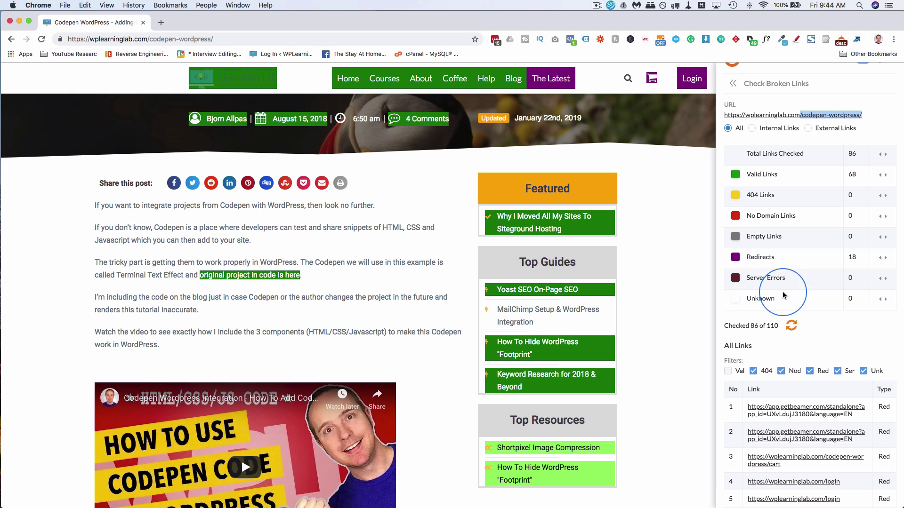
scroll(744, 319, down, 1)
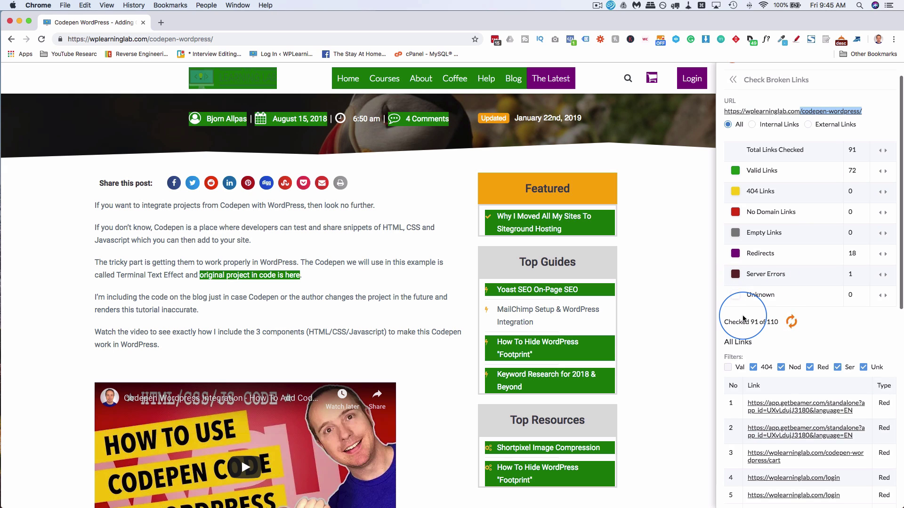
scroll(743, 318, down, 10)
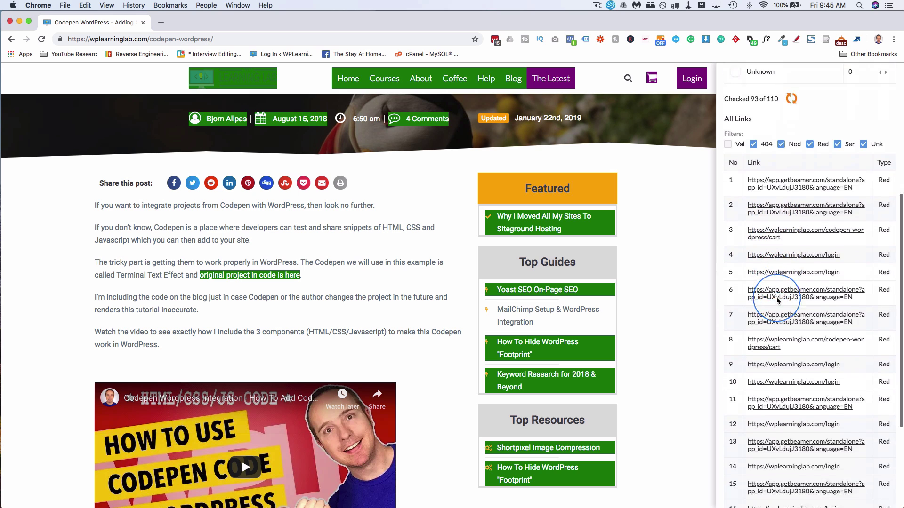
scroll(777, 300, down, 7)
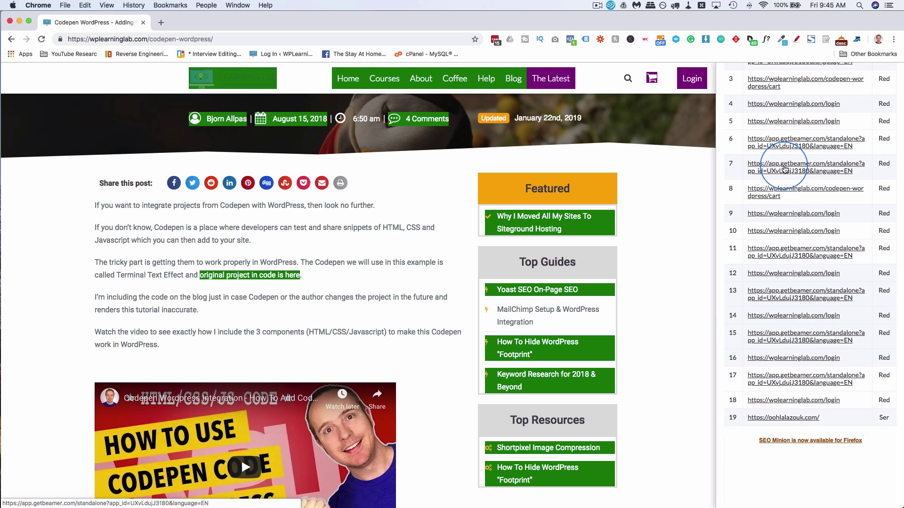
scroll(783, 168, up, 18)
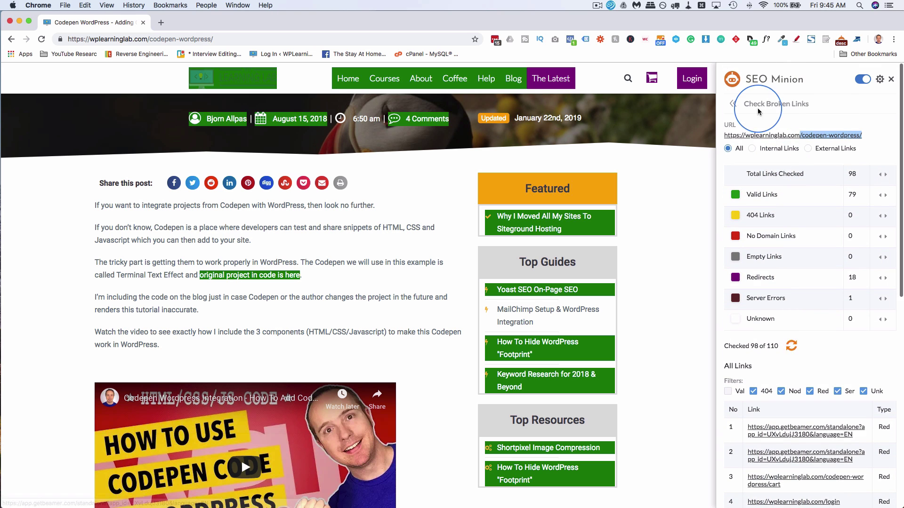
Preview the post as a Google result for the query 'hello world'.
click(733, 103)
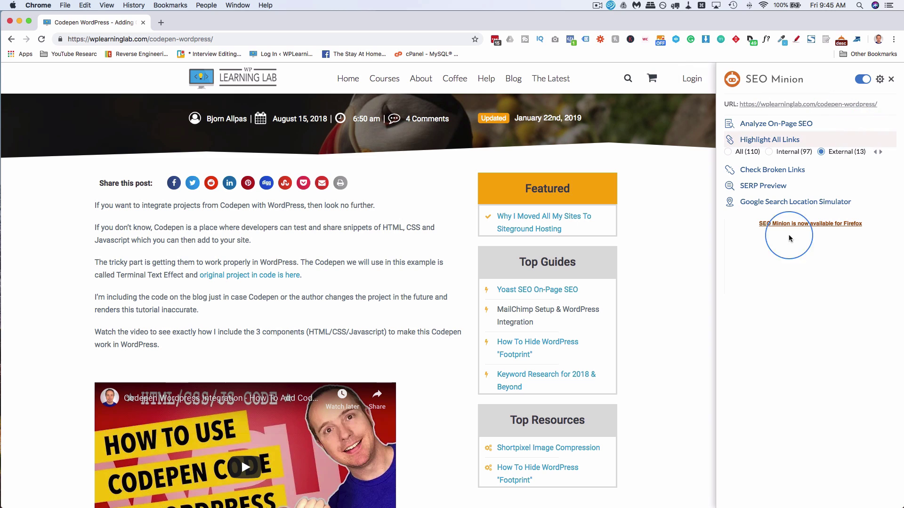
click(765, 185)
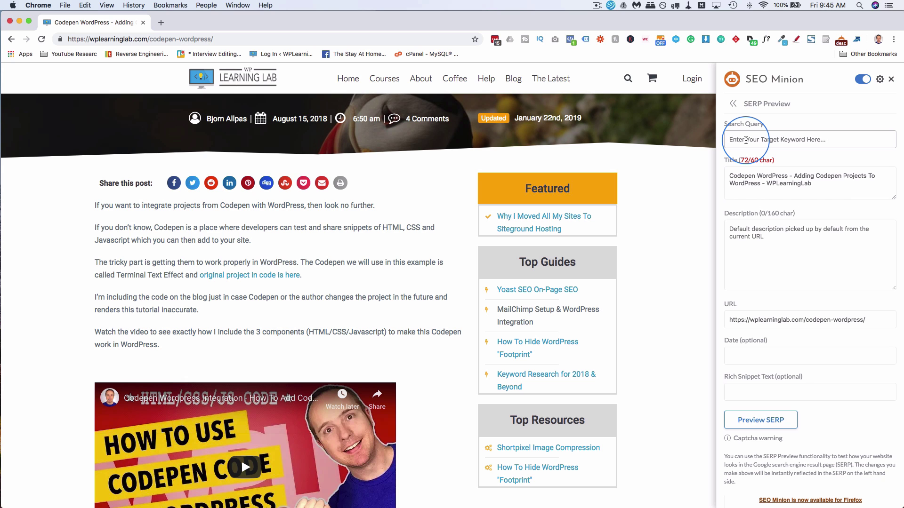
key(Return)
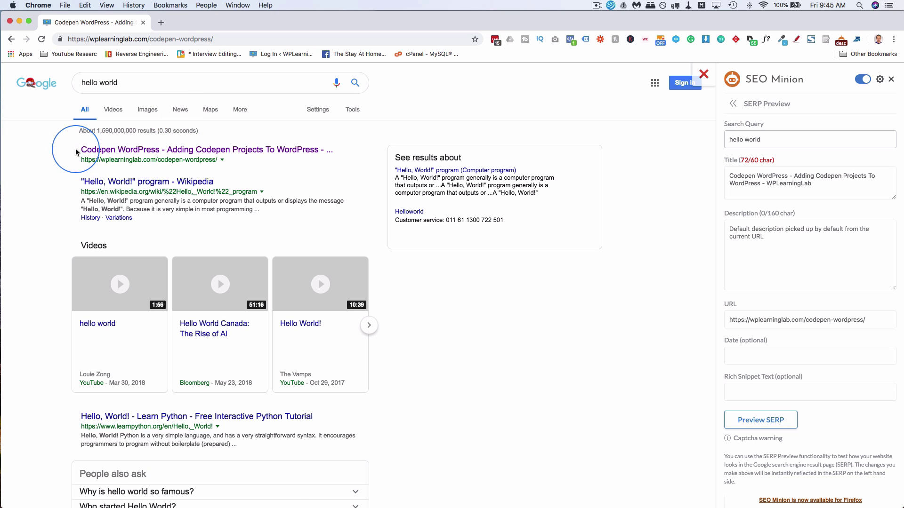
drag(64, 148, 231, 163)
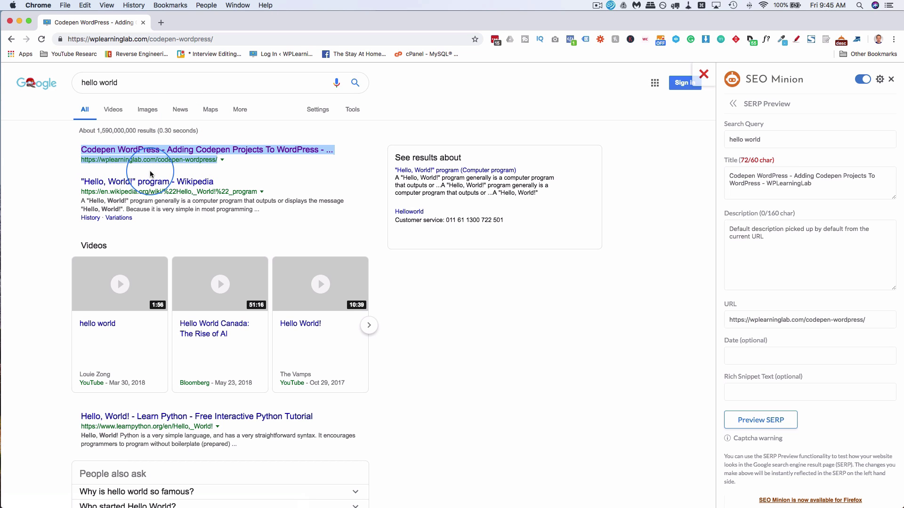
click(292, 174)
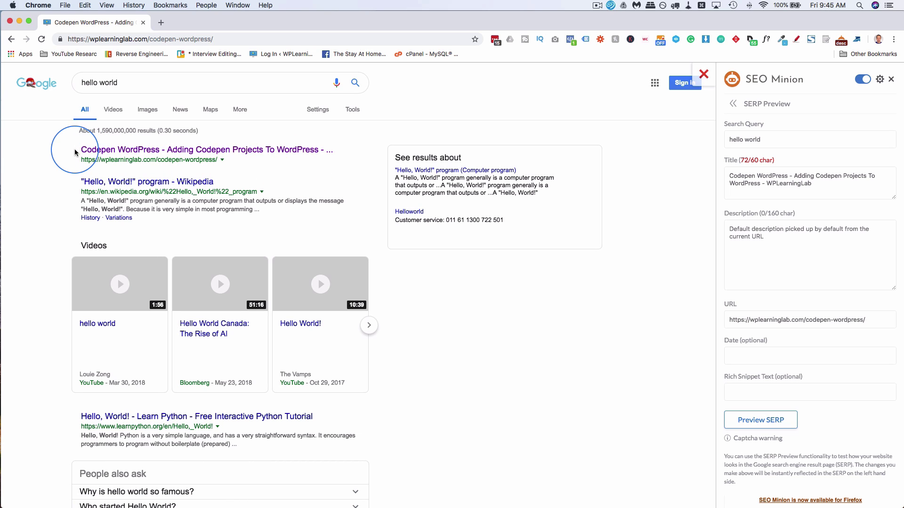
drag(75, 152, 304, 159)
click(339, 154)
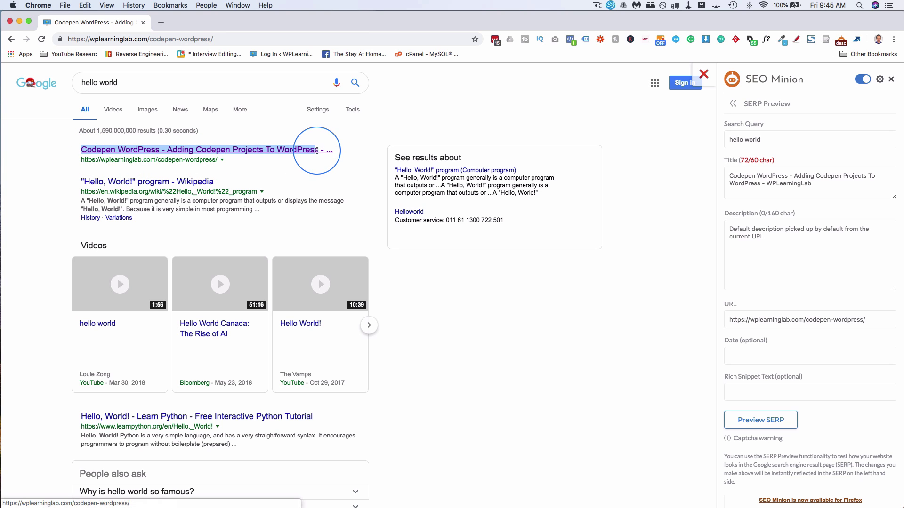
Delete ' - WPLearningLab' from the preview title, bringing it to 56 characters.
click(827, 194)
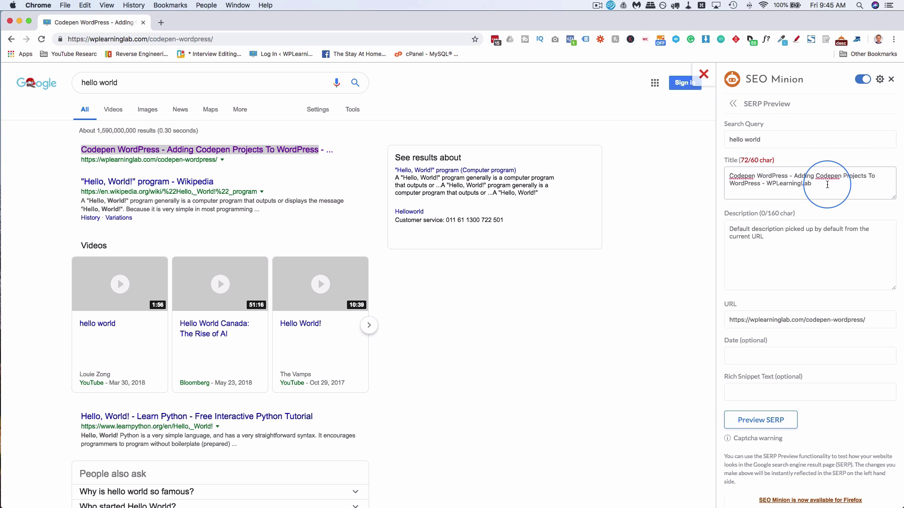
drag(827, 184, 760, 185)
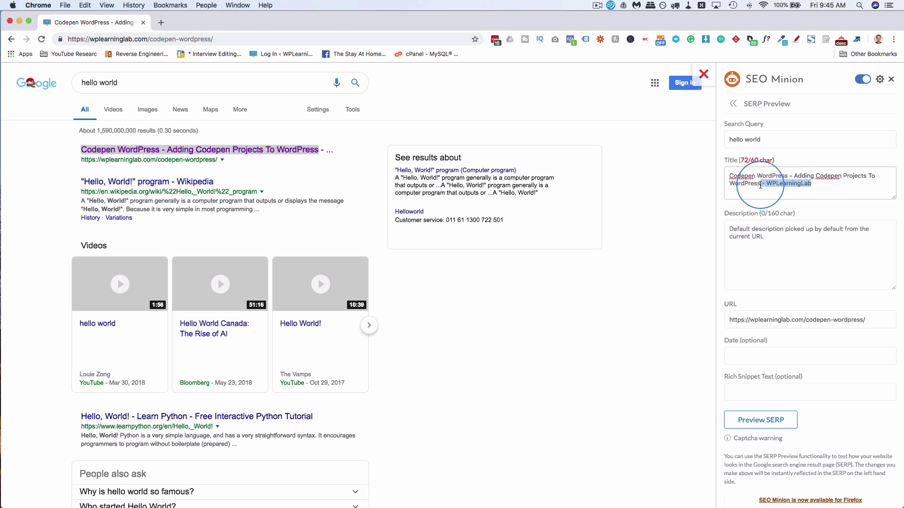
key(BackSpace)
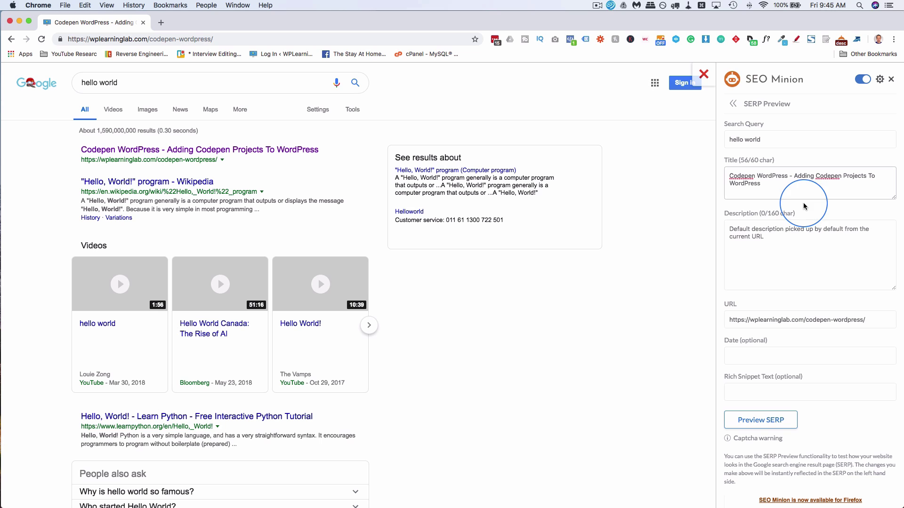
Set the preview description to 'This is it.'.
click(810, 234)
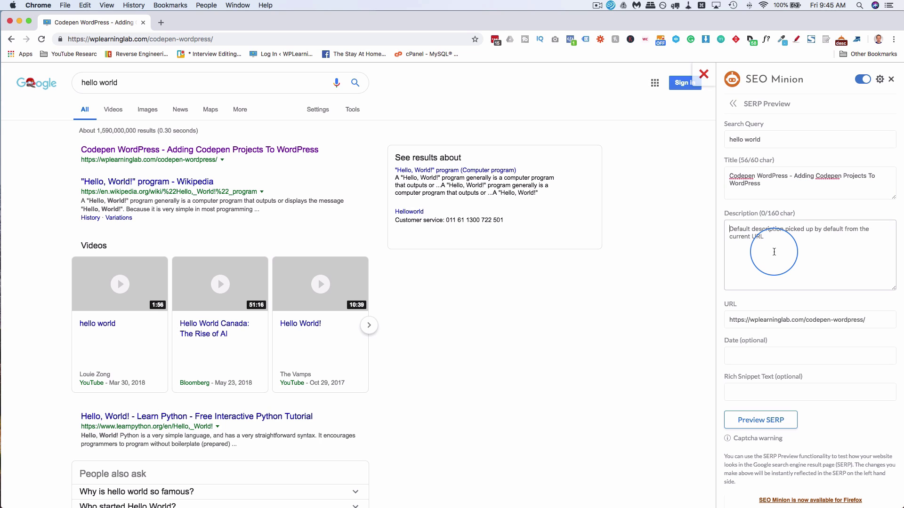
text(This is it.)
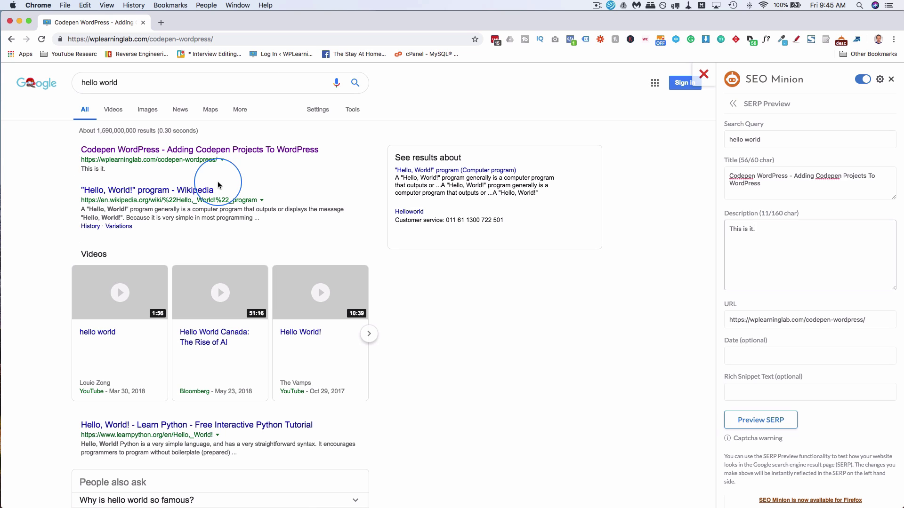
double_click(256, 218)
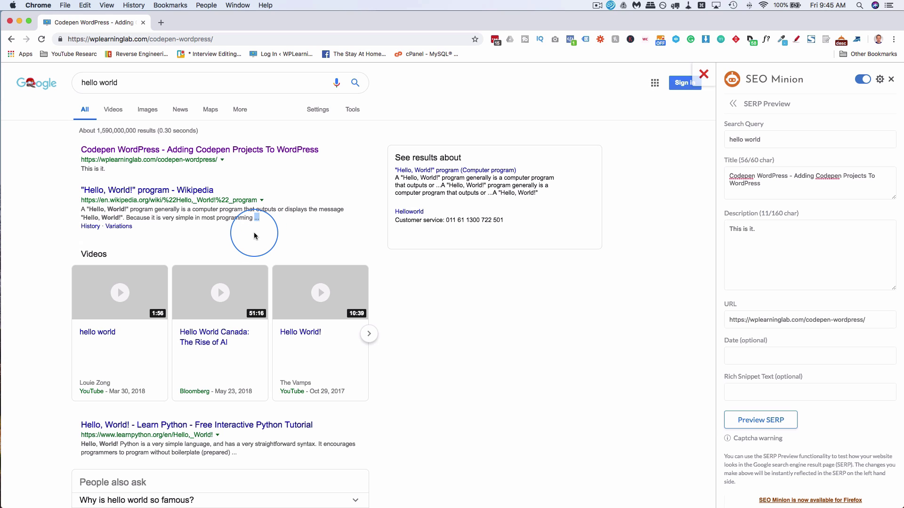
Shorten the preview URL to wplearninglab.com/cods/.
click(828, 319)
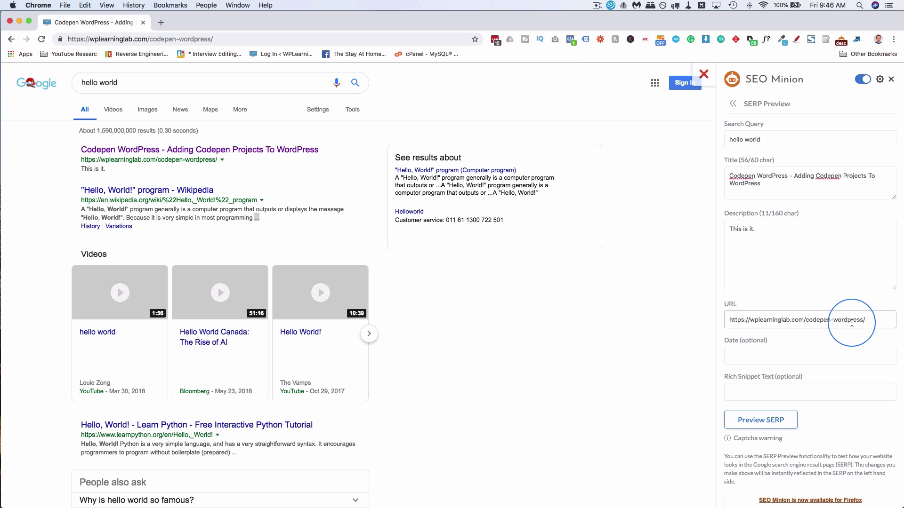
key(BackSpace)
key(BackSpace)
key(BackSpace)
key(BackSpace)
key(BackSpace)
key(BackSpace)
key(BackSpace)
key(BackSpace)
key(BackSpace)
key(BackSpace)
key(BackSpace)
key(BackSpace)
scroll(823, 315, down, 1)
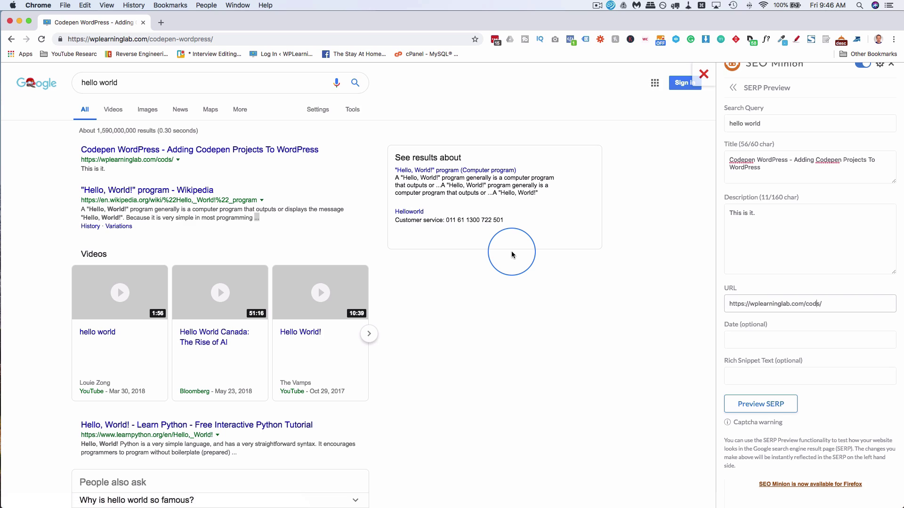
Add date 'April 1st, 2019' and rich snippet text 'Review of this awesomeness' to the preview.
click(808, 339)
text(April)
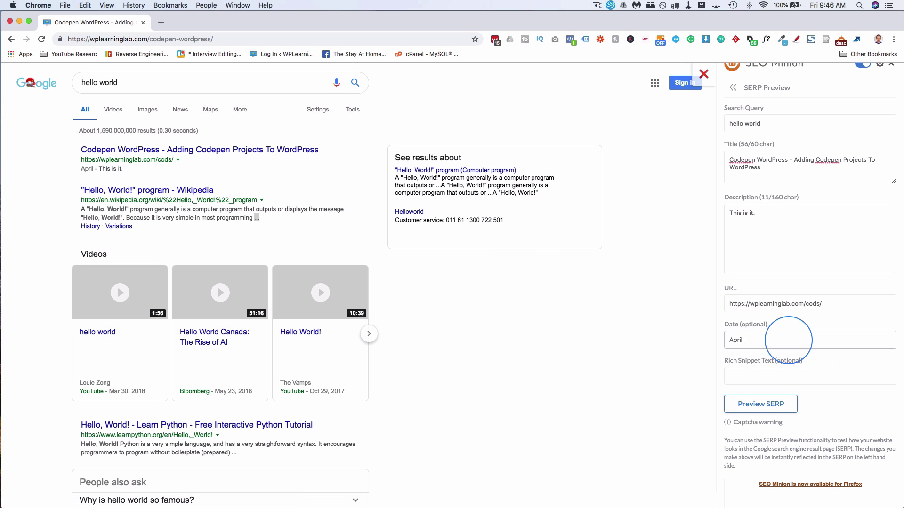
text( 1st, 2019)
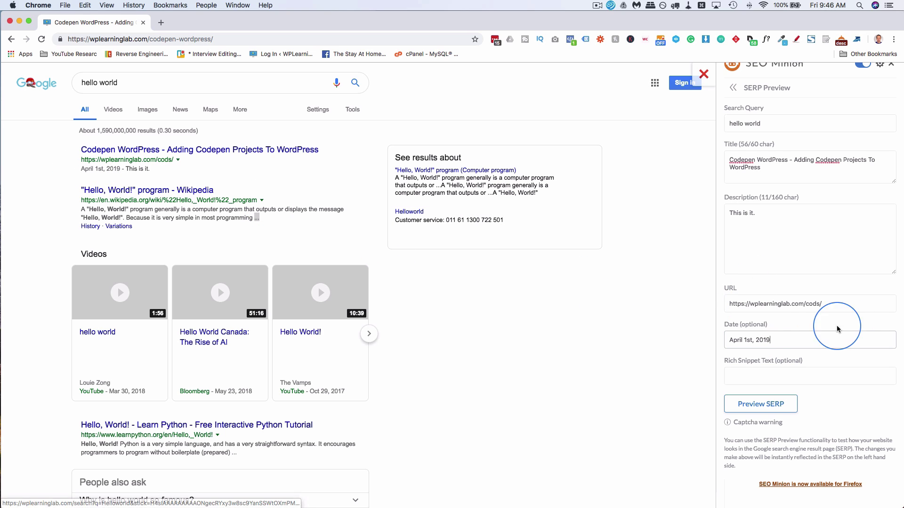
scroll(787, 341, down, 2)
click(787, 341)
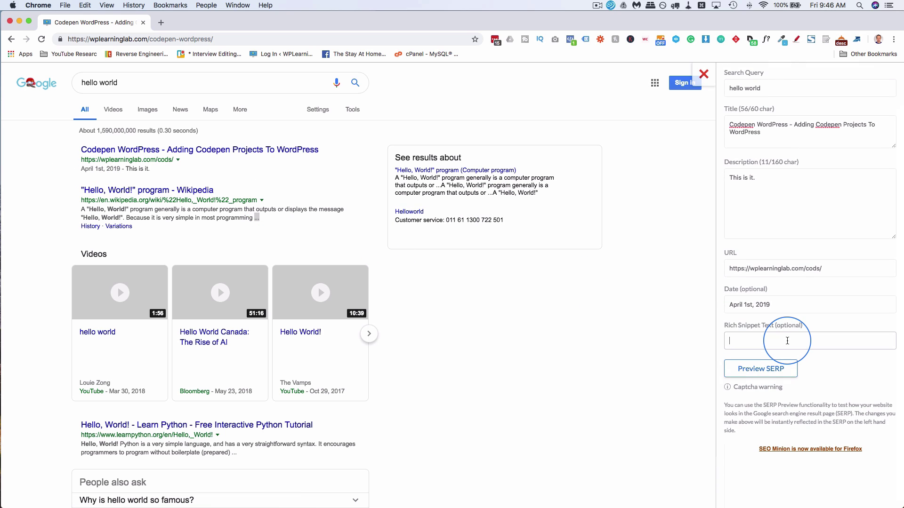
text(Review of)
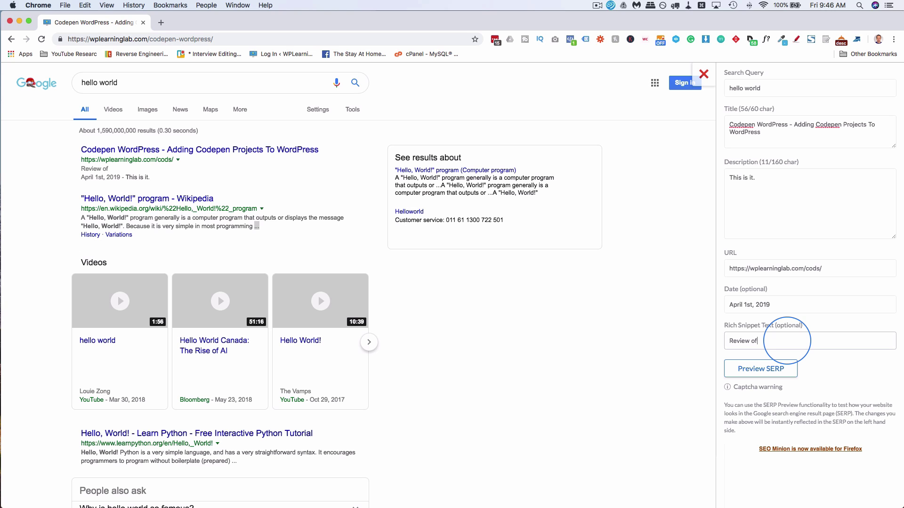
text( this awesomeness)
scroll(838, 400, down, 1)
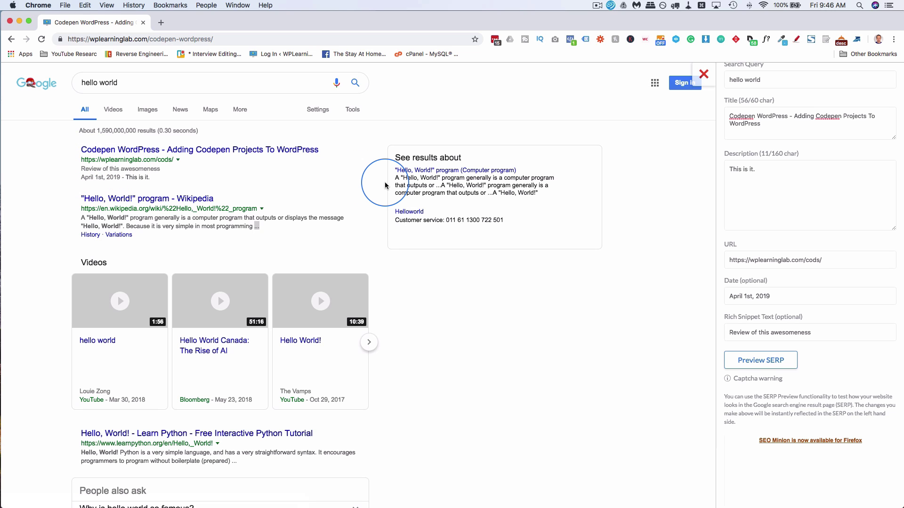
scroll(787, 162, up, 3)
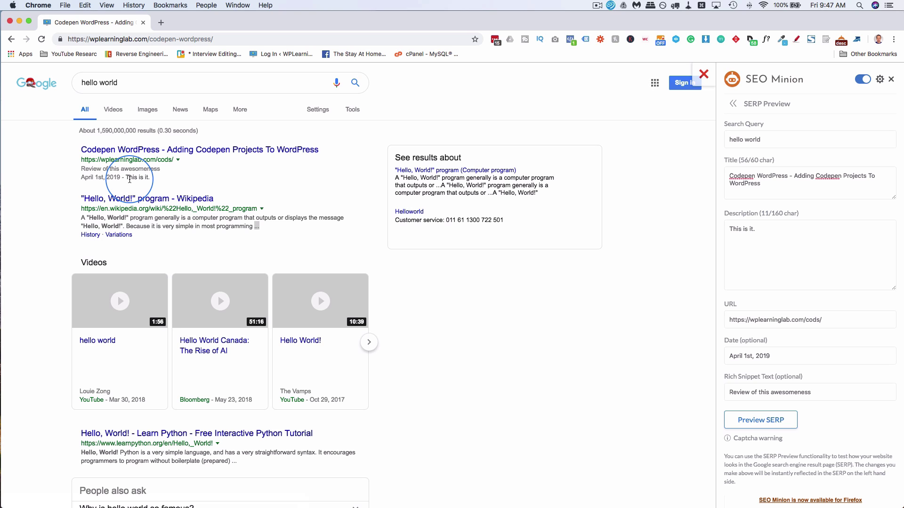
Launch the Google Search Location Simulator for United States vs United Kingdom.
click(725, 103)
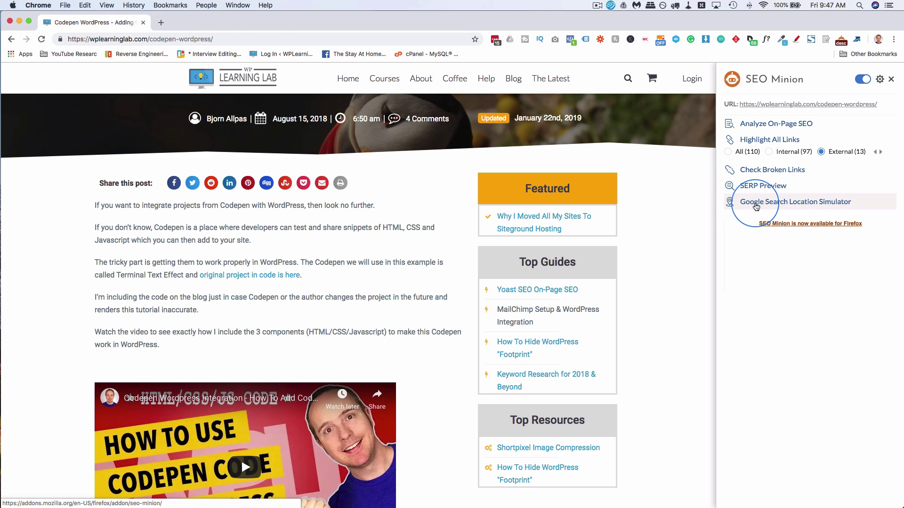
click(757, 205)
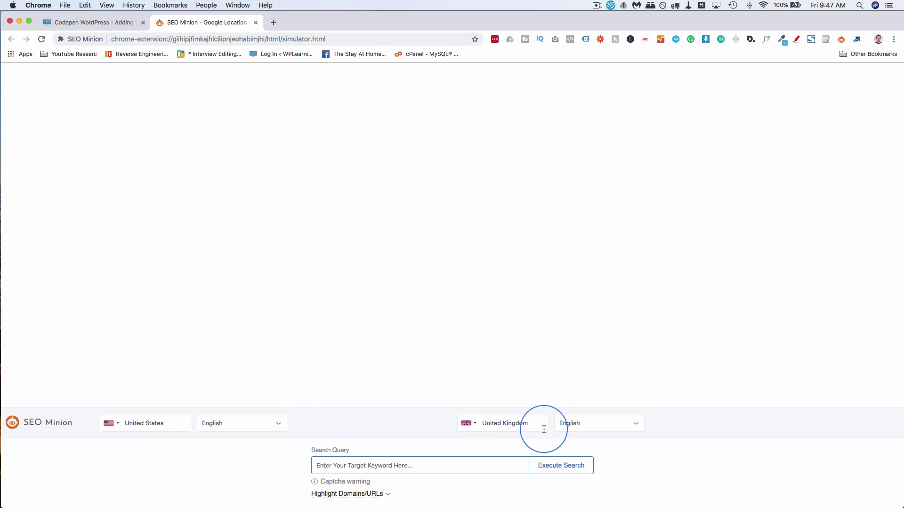
Search 'hello world' to compare US and UK Google results side by side.
text(hello world)
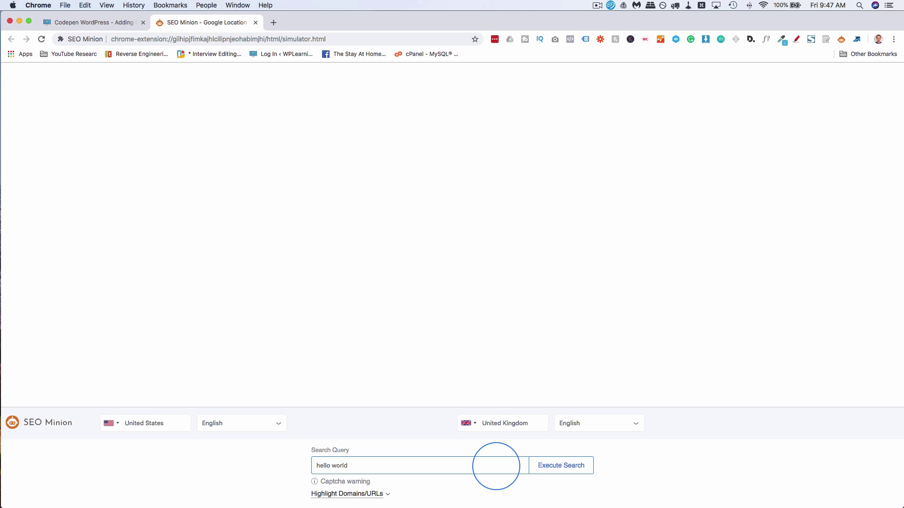
click(584, 473)
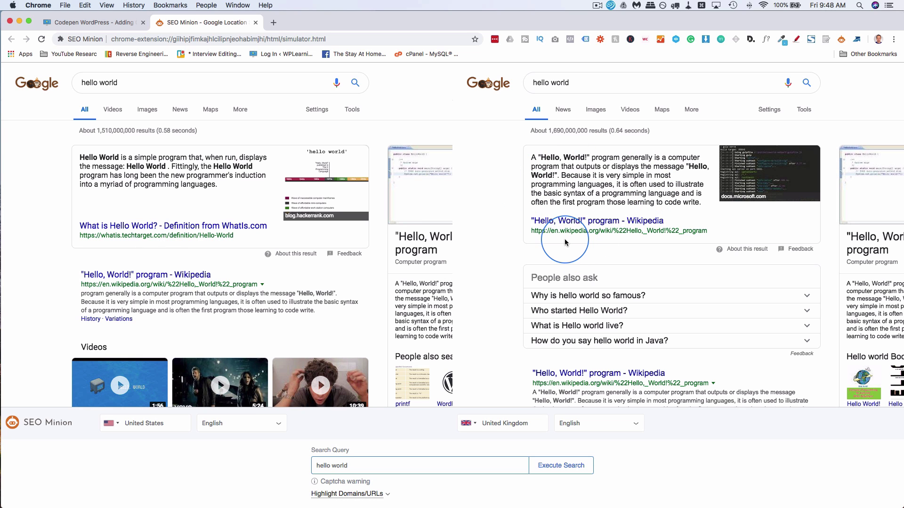
scroll(518, 257, down, 3)
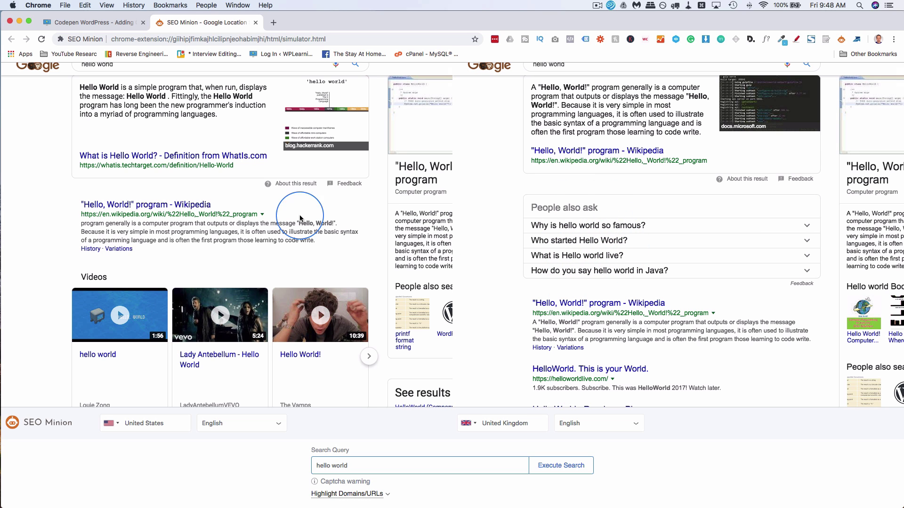
scroll(293, 211, down, 1)
scroll(293, 211, down, 4)
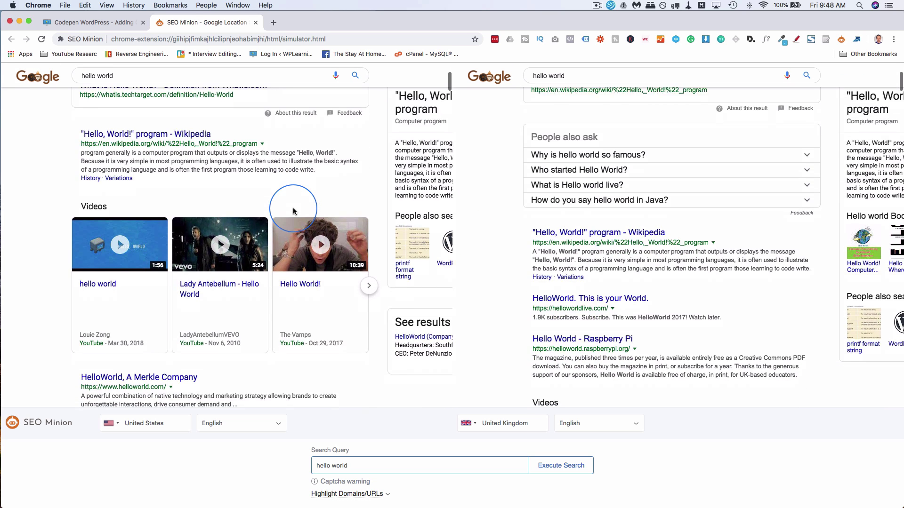
scroll(306, 217, down, 2)
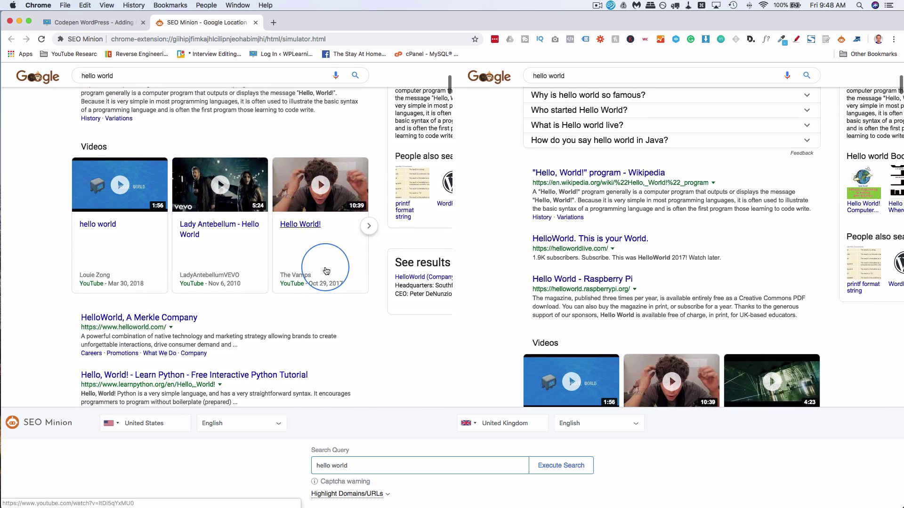
scroll(327, 271, down, 5)
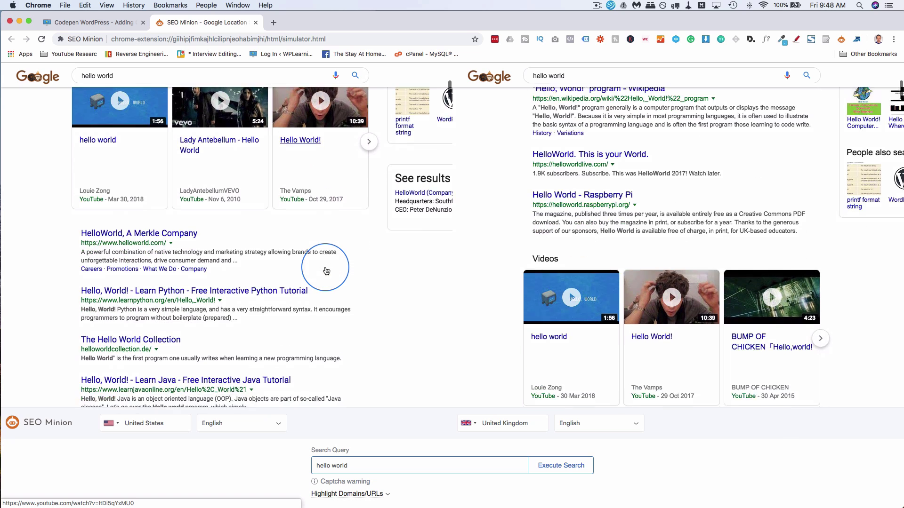
scroll(325, 270, down, 2)
scroll(323, 269, up, 6)
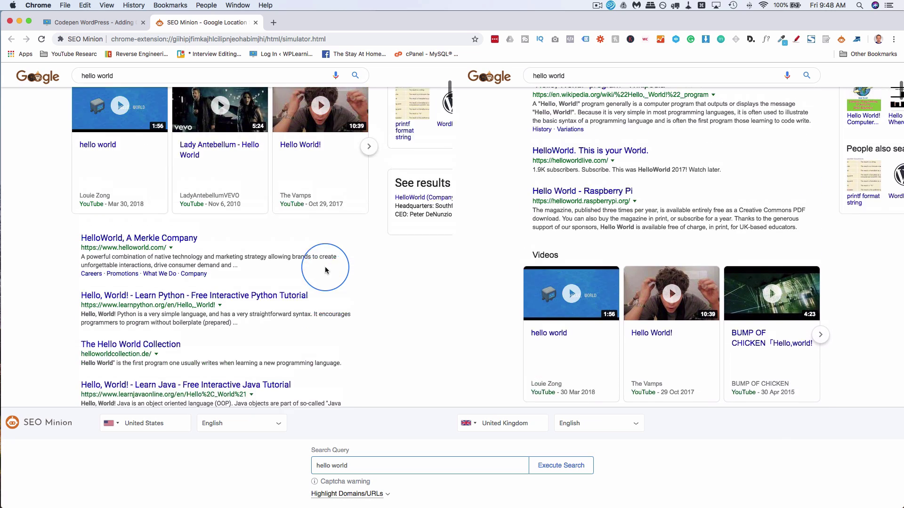
scroll(459, 325, down, 1)
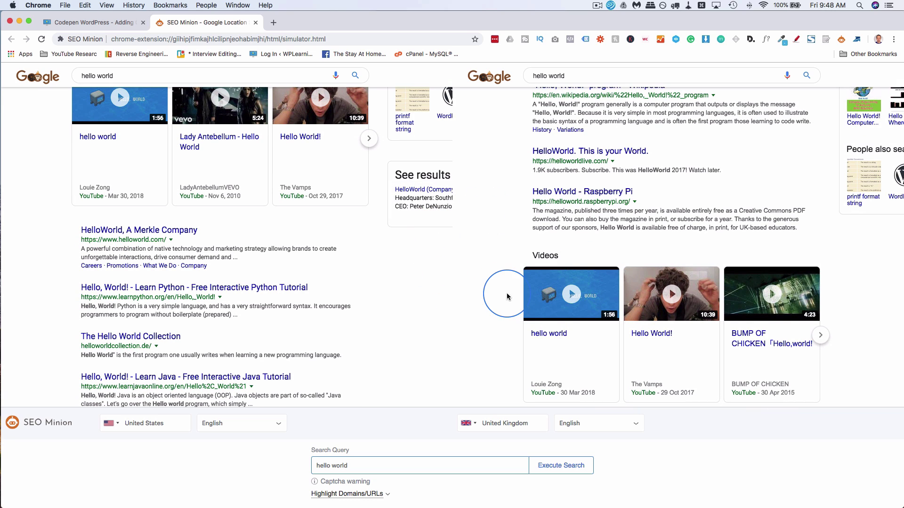
scroll(490, 294, down, 1)
scroll(490, 294, down, 2)
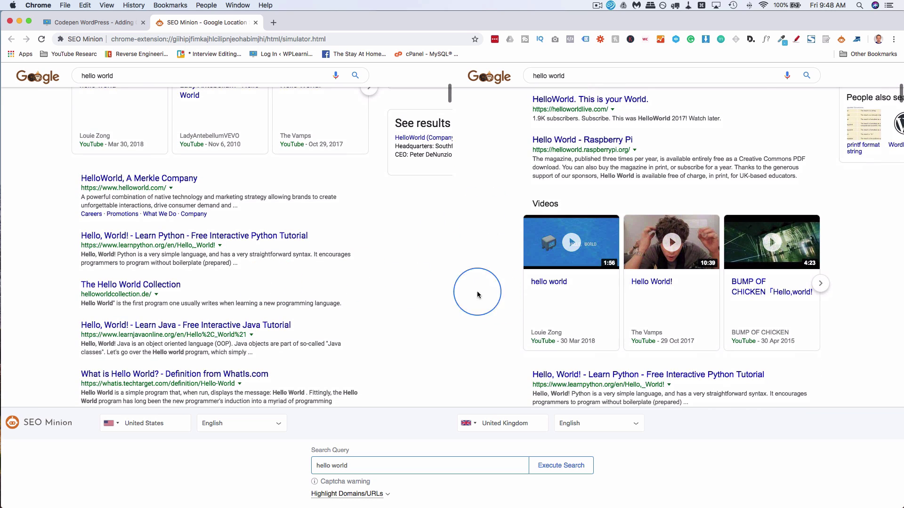